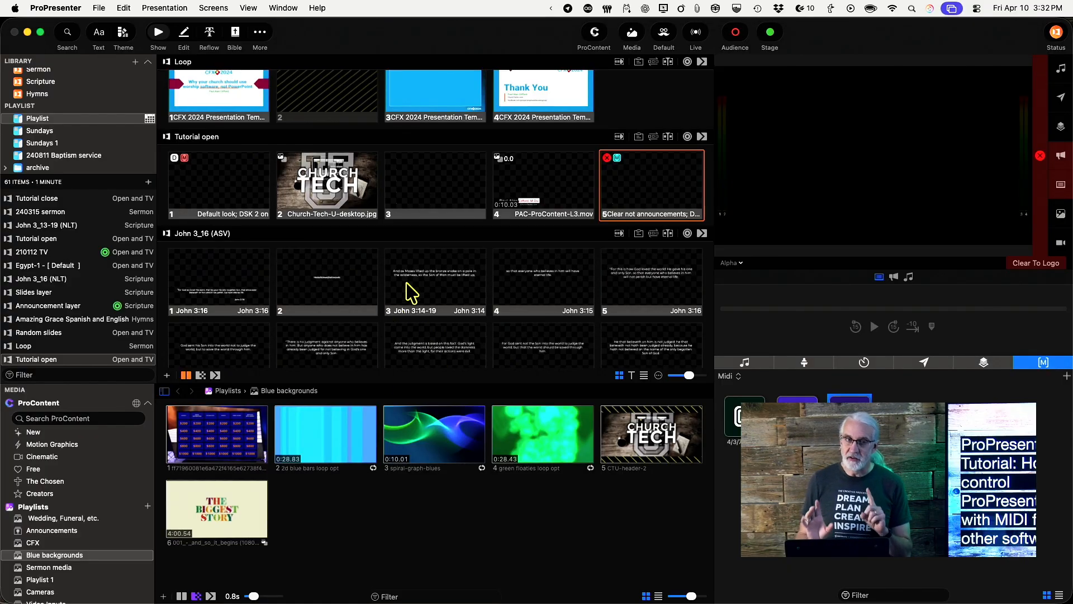
Step: Switch to the Audio MIDI Setup app
{"action": "key", "text": "super+space"}
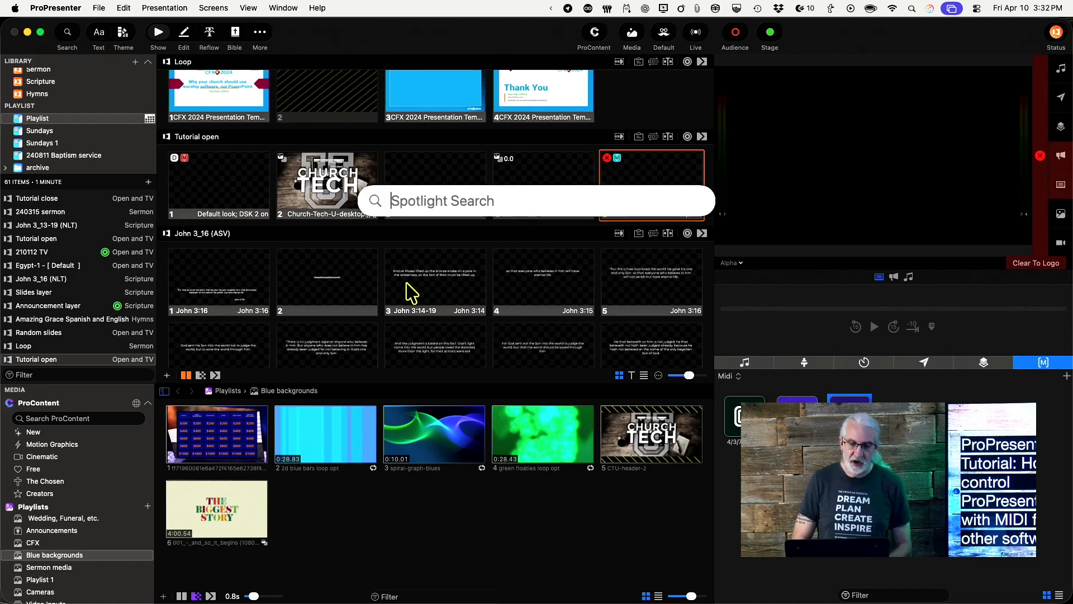
{"action": "type", "text": "audio MIDI Setup"}
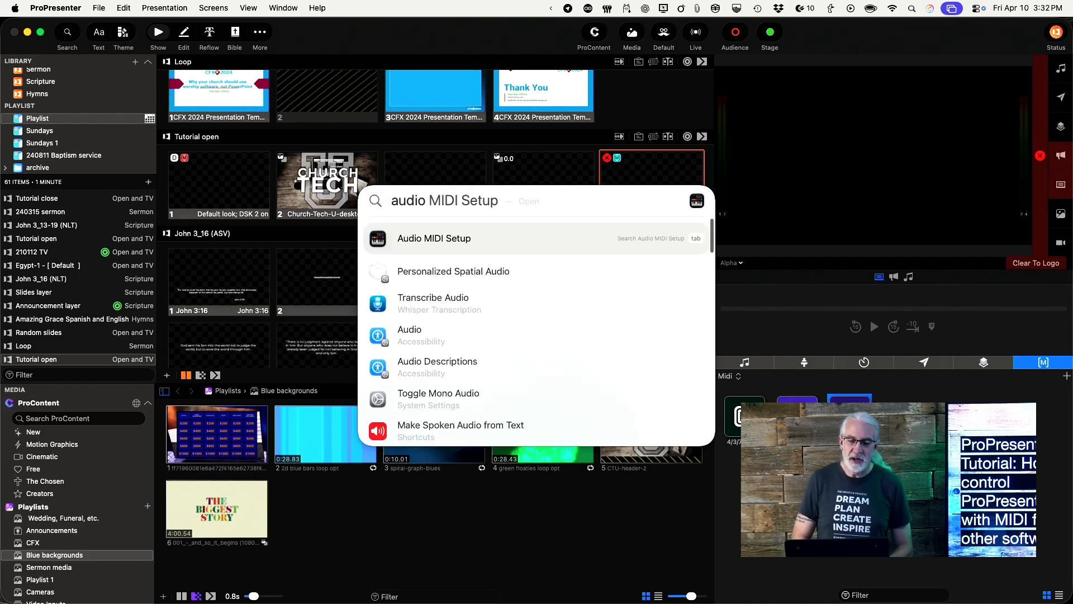
{"action": "key", "text": "Return"}
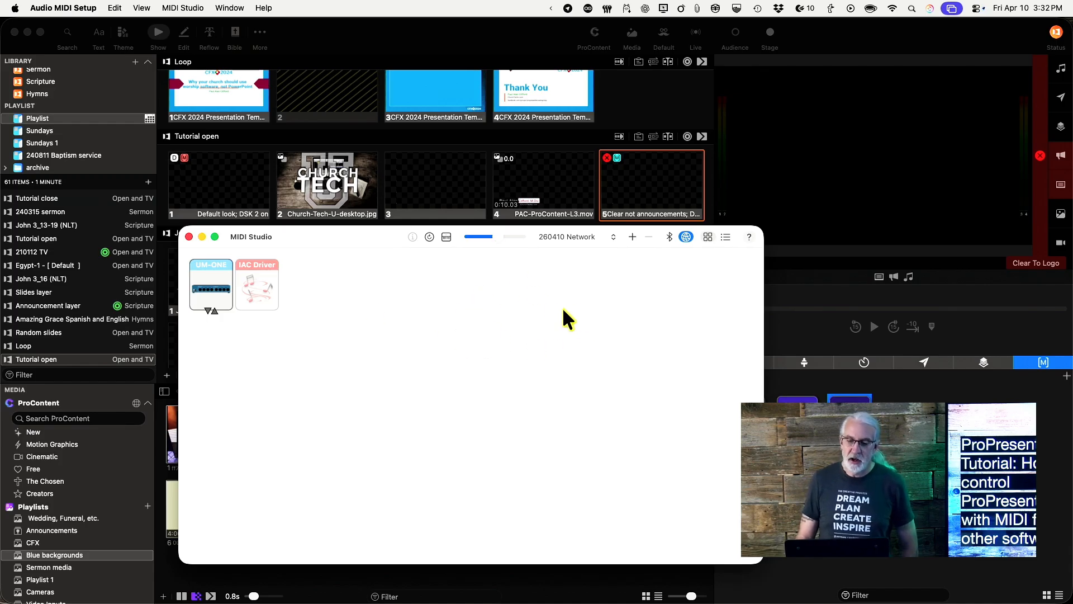
Step: Examine the available MIDI configurations, the option to create a new one, and the command that shows or hides MIDI Studio
{"action": "left_click", "coordinate": [611, 235]}
{"action": "left_click", "coordinate": [639, 282]}
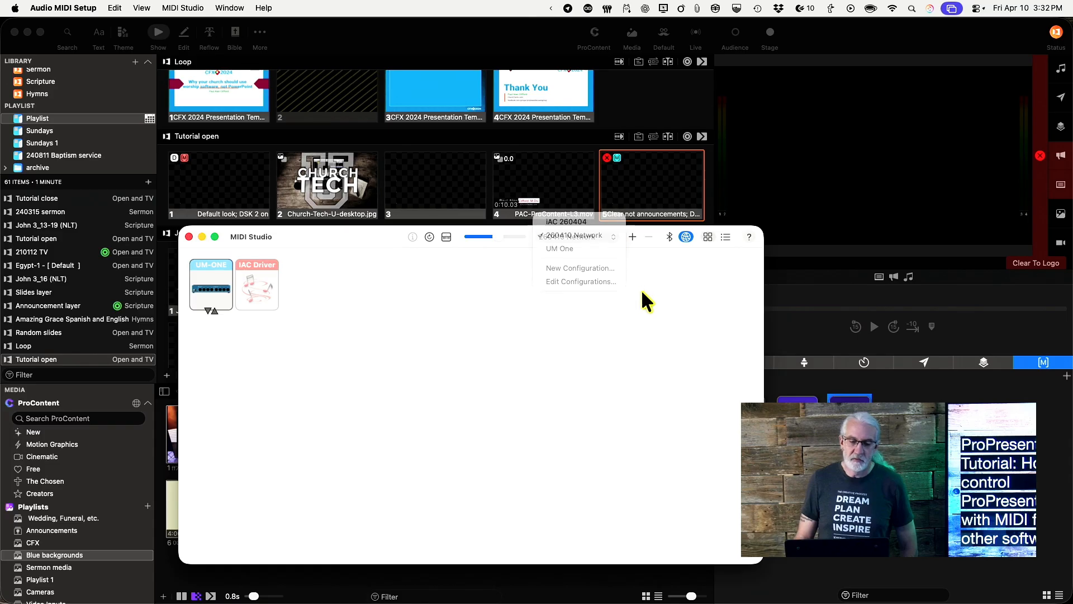
{"action": "left_click", "coordinate": [200, 9]}
{"action": "mouse_move", "coordinate": [229, 12]}
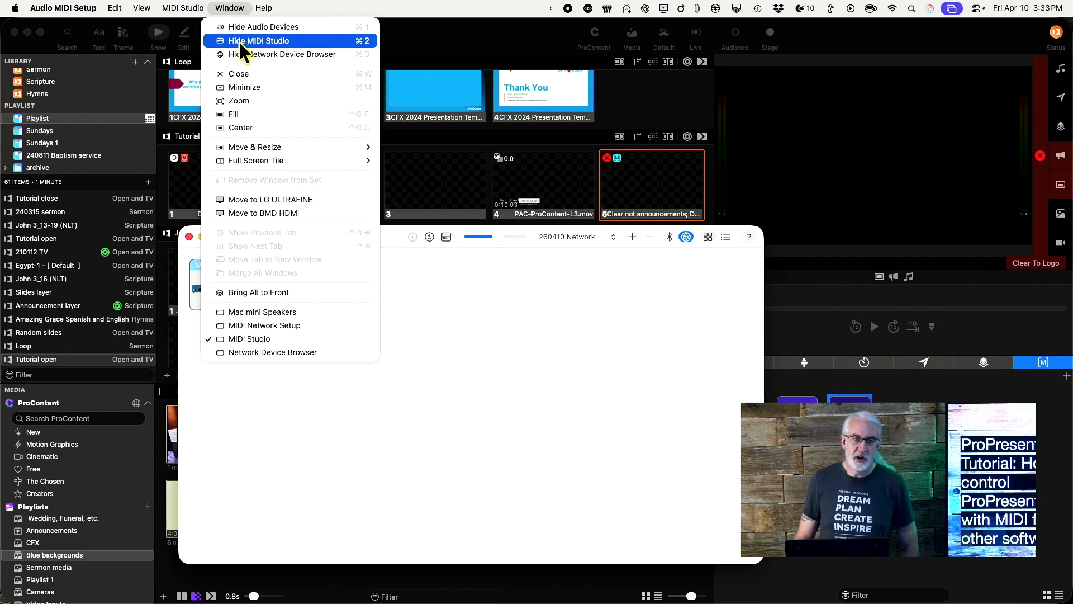
{"action": "left_click", "coordinate": [473, 359]}
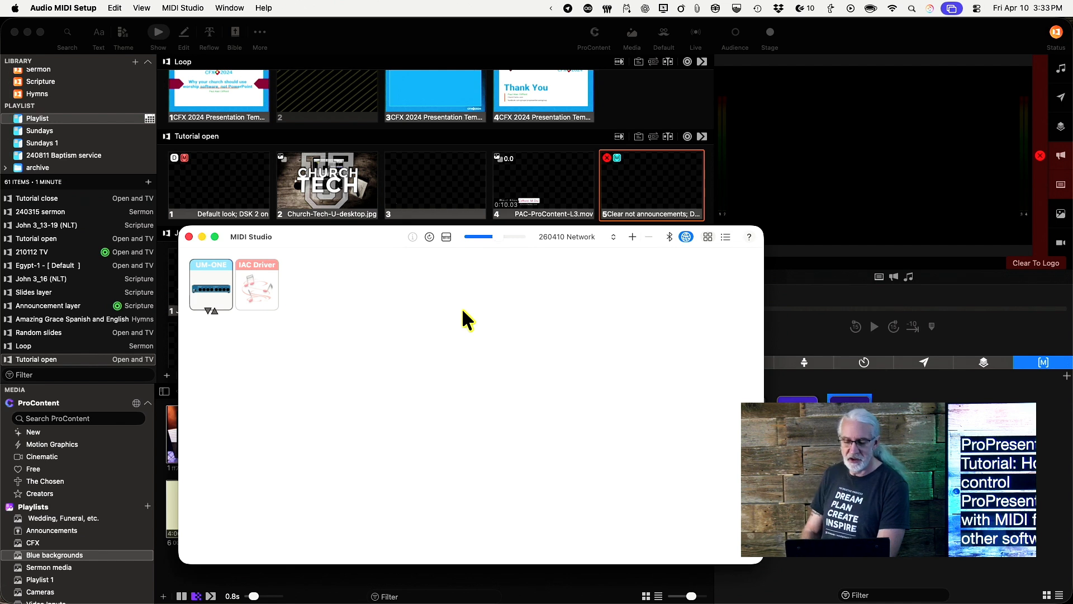
{"action": "left_click", "coordinate": [612, 235]}
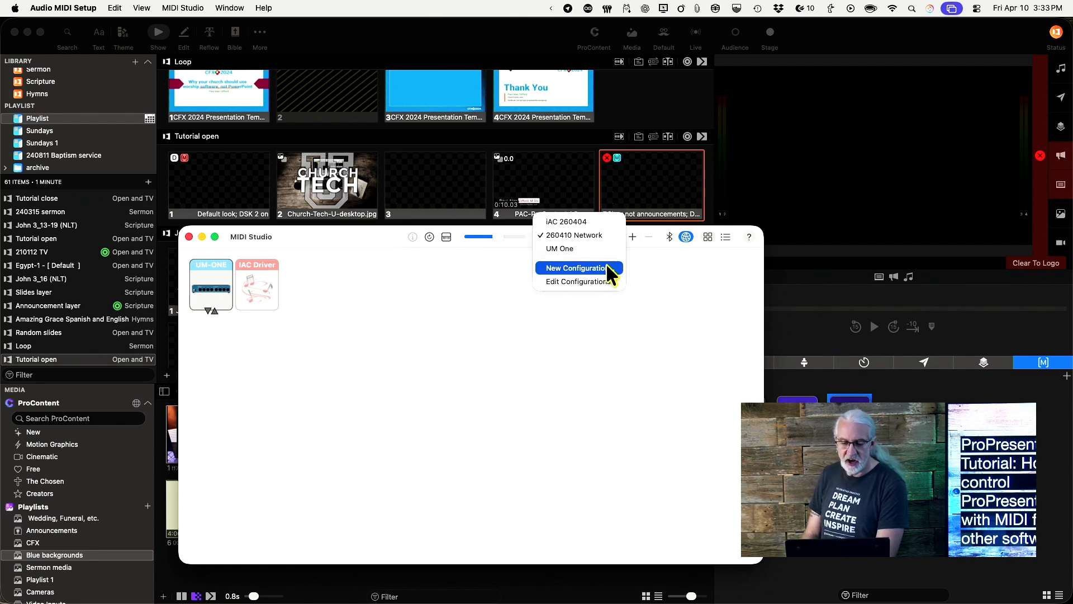
{"action": "left_click", "coordinate": [658, 268]}
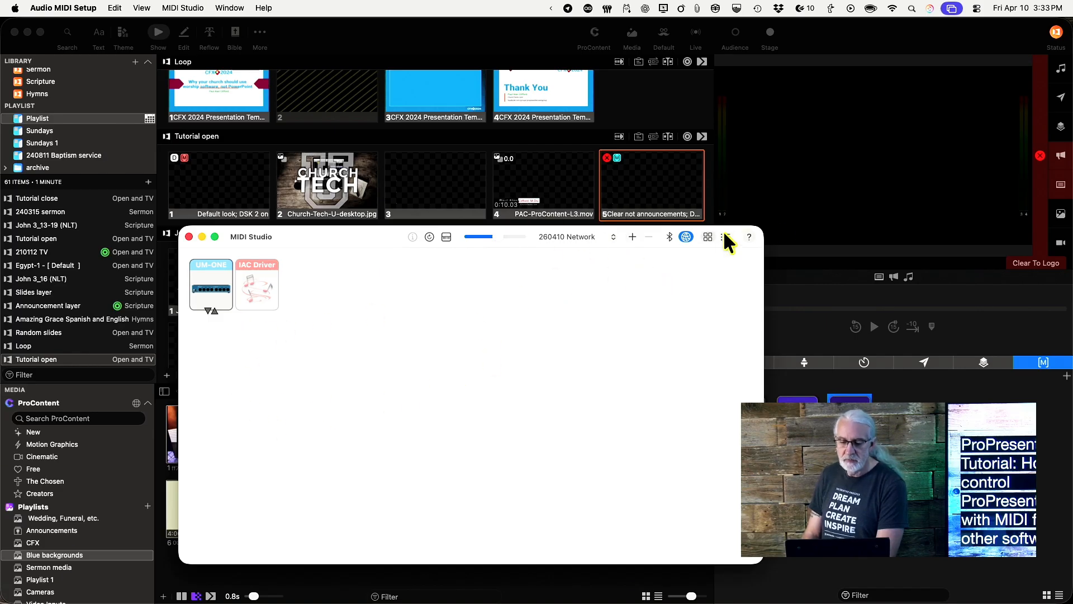
Step: Open the MIDI network setup and set the session's Bonjour name to match its local name, 260410 Network session
{"action": "left_click", "coordinate": [685, 236]}
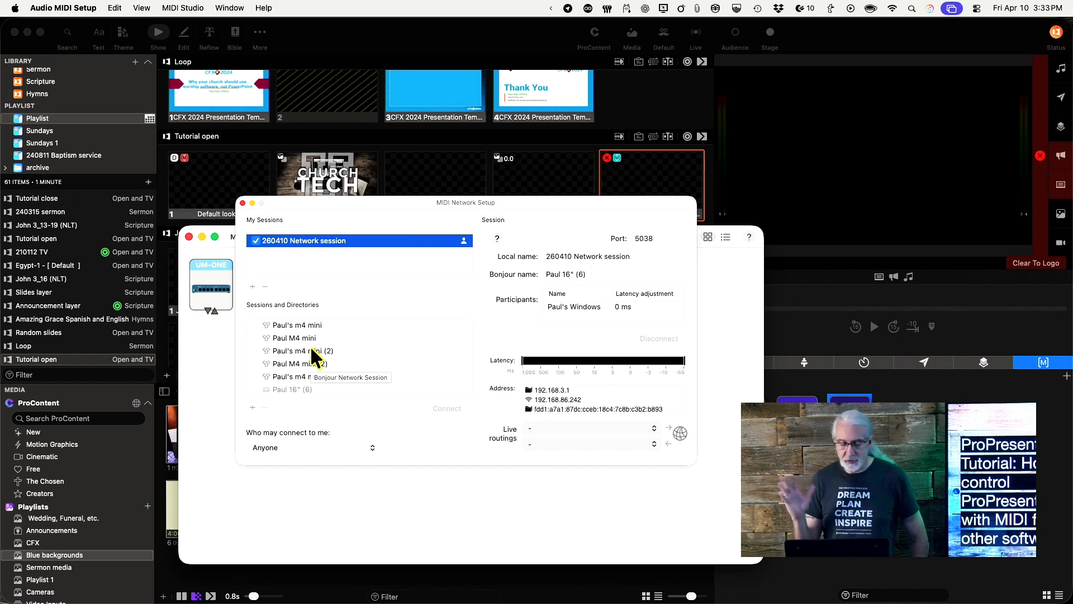
{"action": "scroll", "coordinate": [311, 347], "scroll_direction": "down", "scroll_amount": 1}
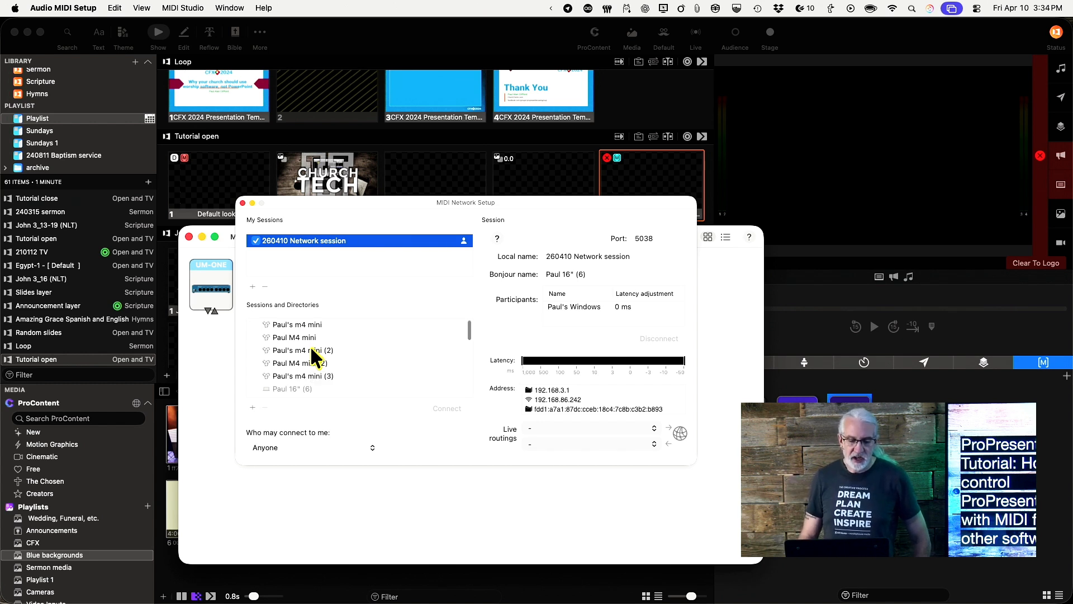
{"action": "scroll", "coordinate": [311, 345], "scroll_direction": "down", "scroll_amount": 1}
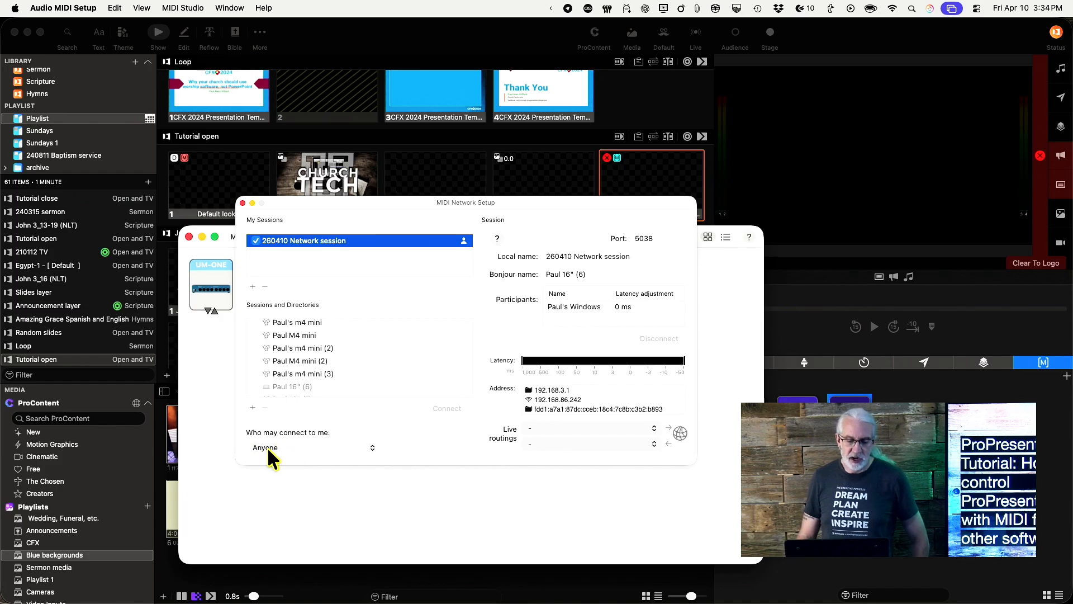
{"action": "scroll", "coordinate": [335, 351], "scroll_direction": "down", "scroll_amount": 1}
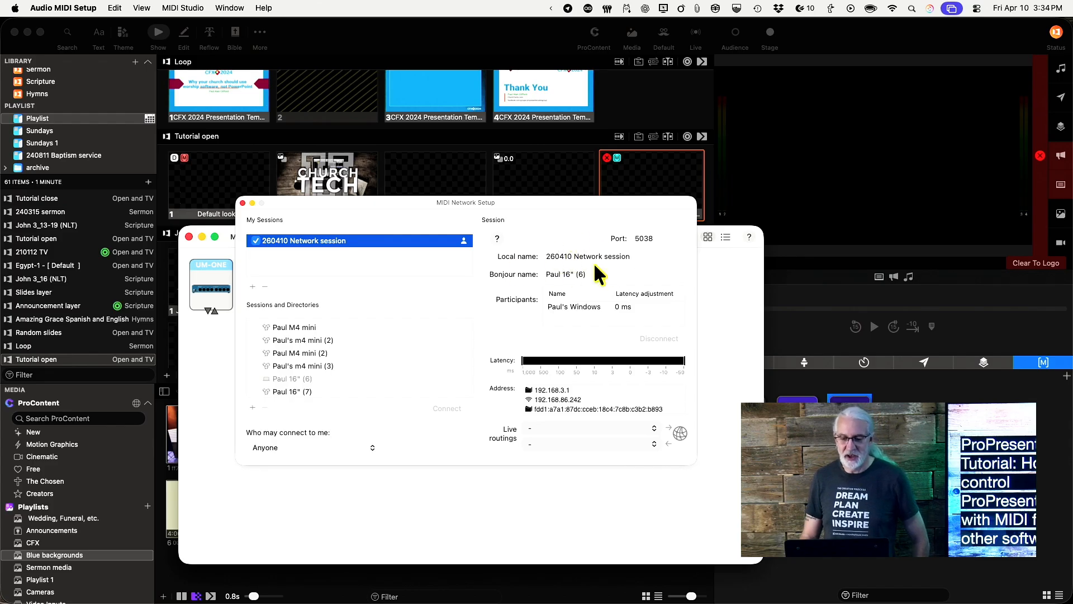
{"action": "left_click", "coordinate": [630, 256]}
{"action": "key", "text": "super+c"}
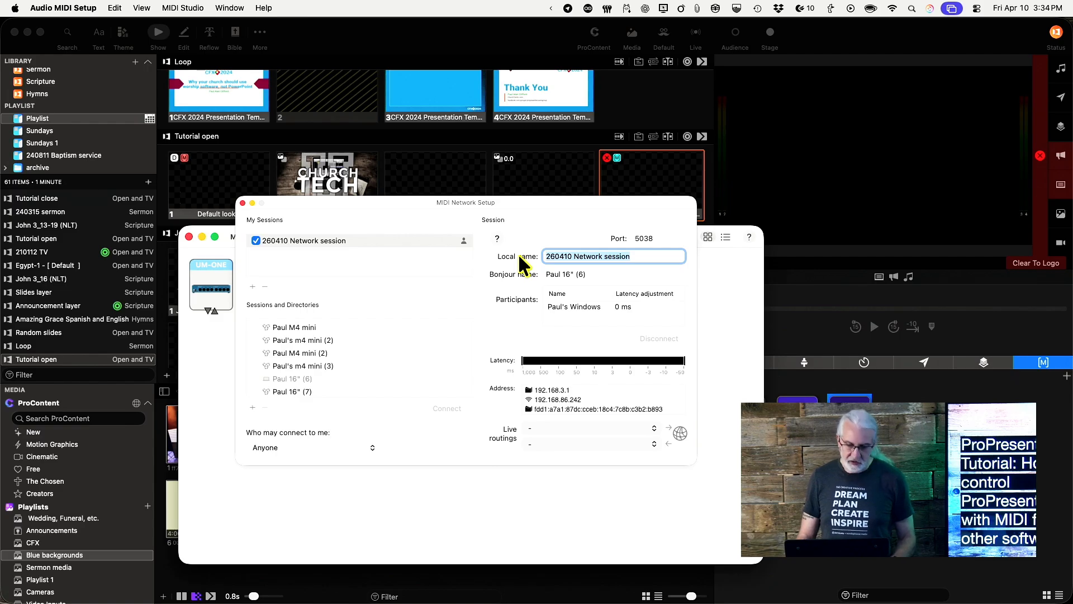
{"action": "left_click", "coordinate": [570, 273]}
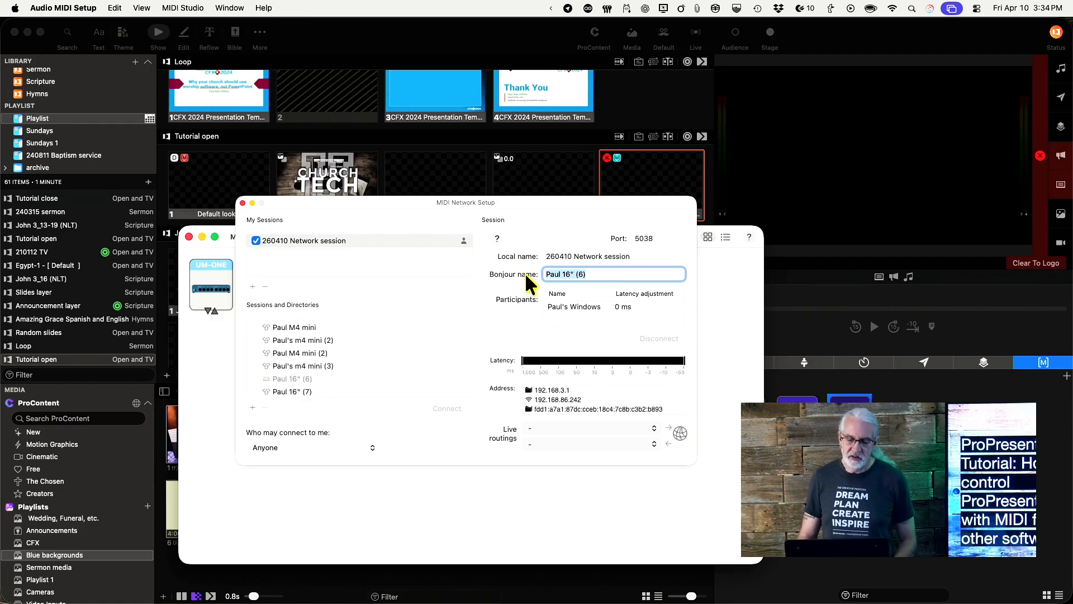
{"action": "key", "text": "super+v"}
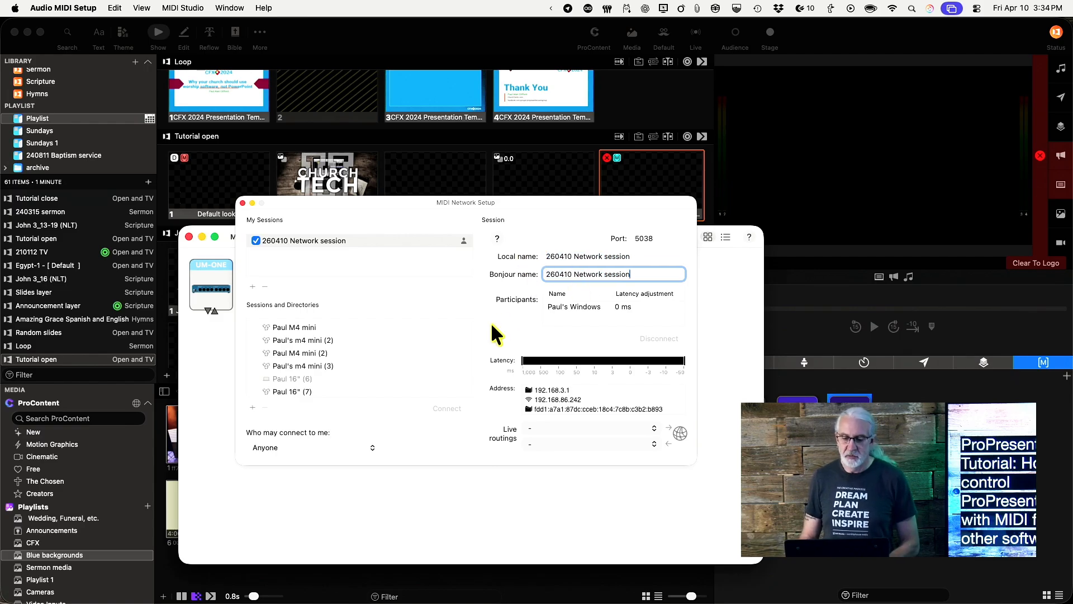
{"action": "key", "text": "Return"}
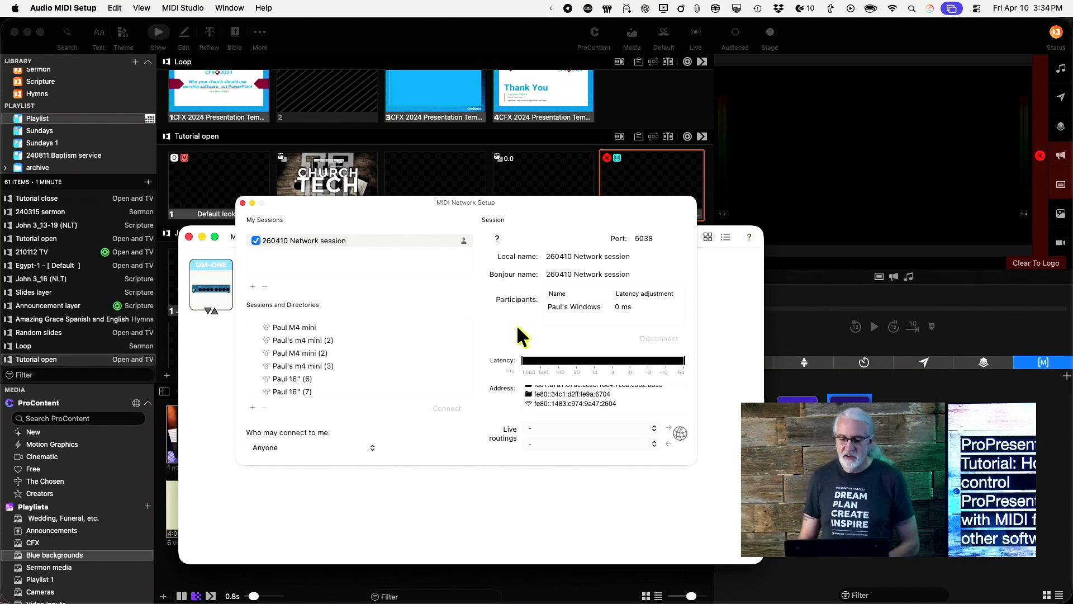
Step: Set both live routings of the session to Network 260410 Network session and close the network setup
{"action": "left_click", "coordinate": [571, 306]}
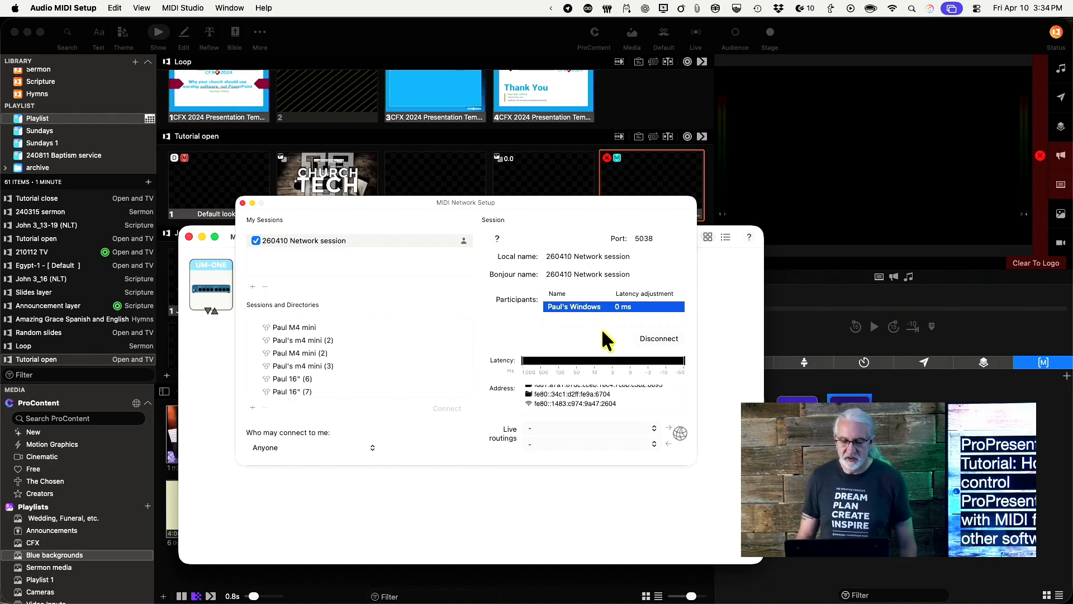
{"action": "left_click", "coordinate": [650, 430]}
{"action": "left_click", "coordinate": [642, 453]}
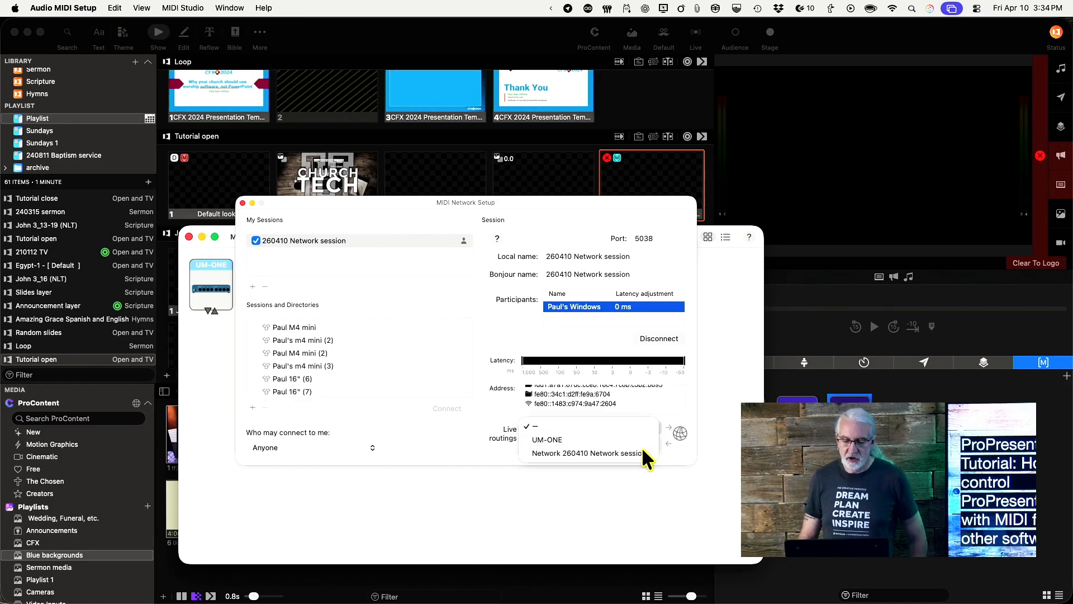
{"action": "left_click", "coordinate": [648, 443]}
{"action": "left_click", "coordinate": [635, 471]}
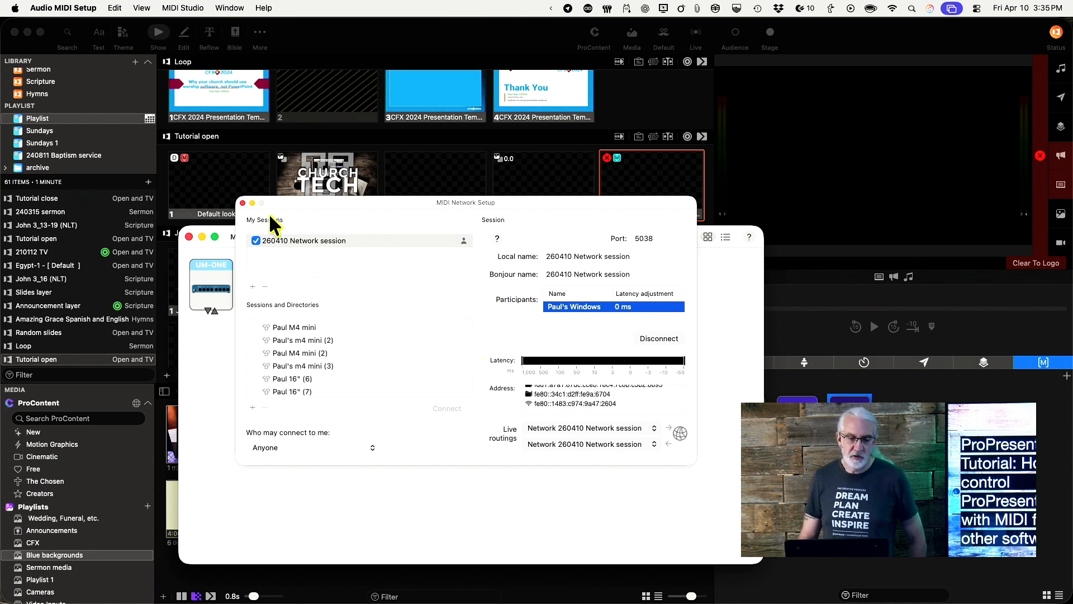
{"action": "left_click", "coordinate": [242, 203]}
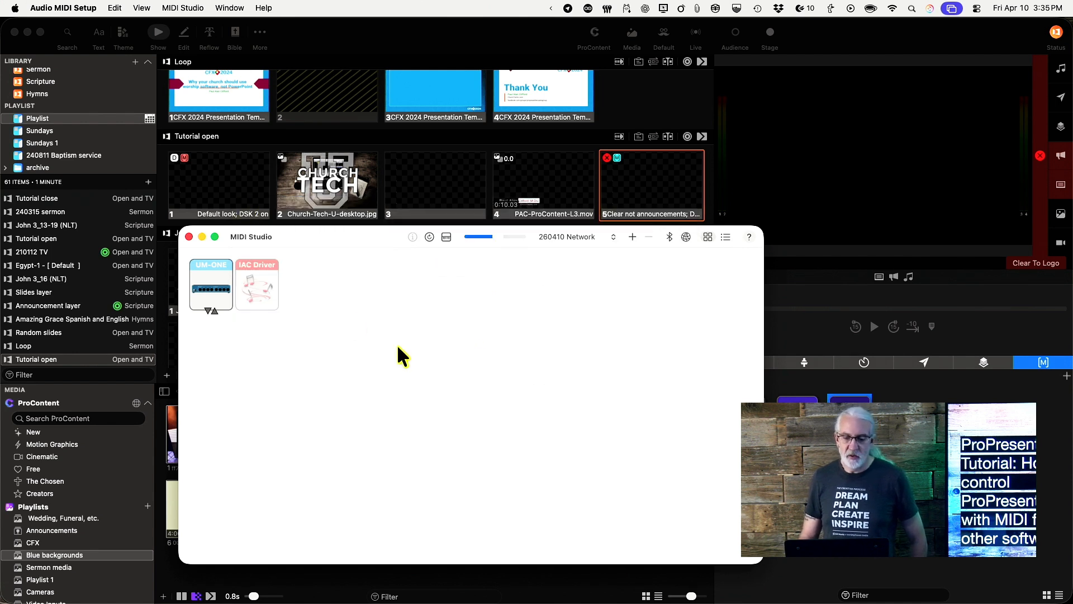
{"action": "left_click", "coordinate": [387, 37]}
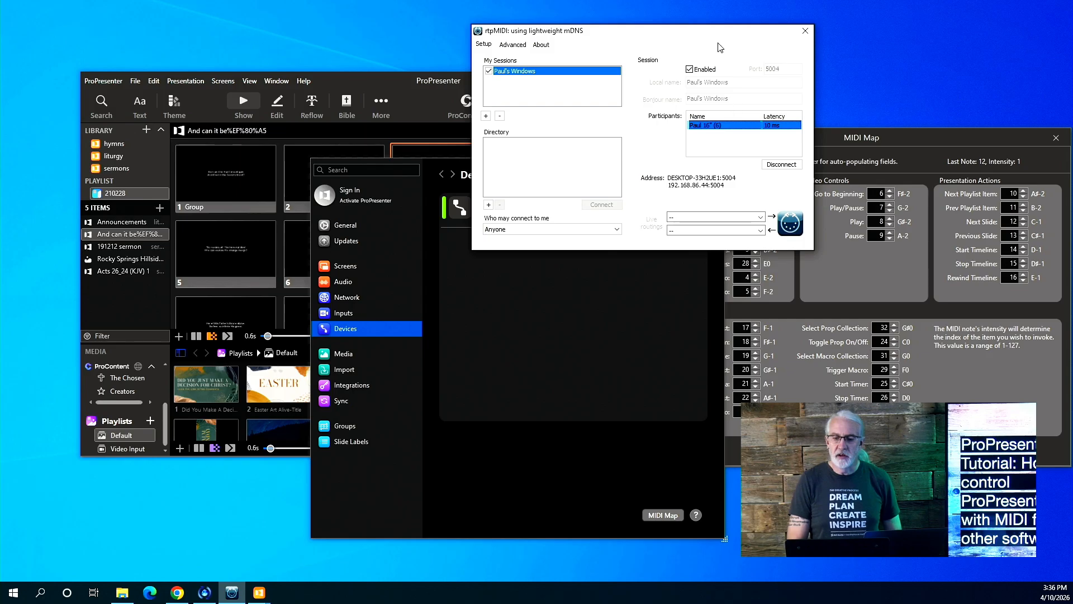
Step: On the Windows computer, disable the rtpMIDI session and enable it again
{"action": "left_click", "coordinate": [689, 69]}
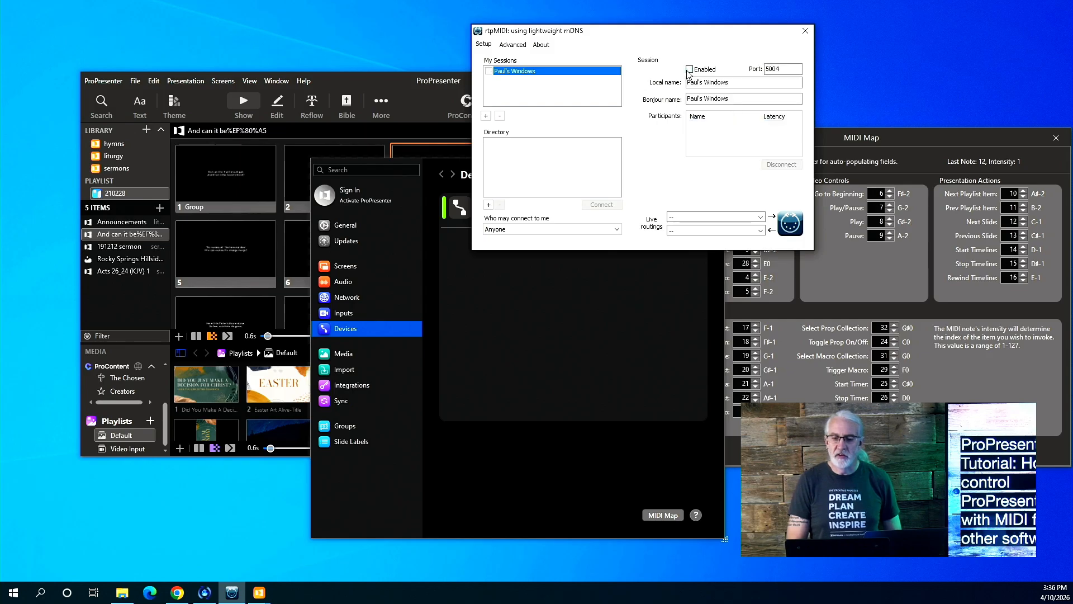
{"action": "left_click", "coordinate": [690, 70]}
{"action": "left_click", "coordinate": [692, 71]}
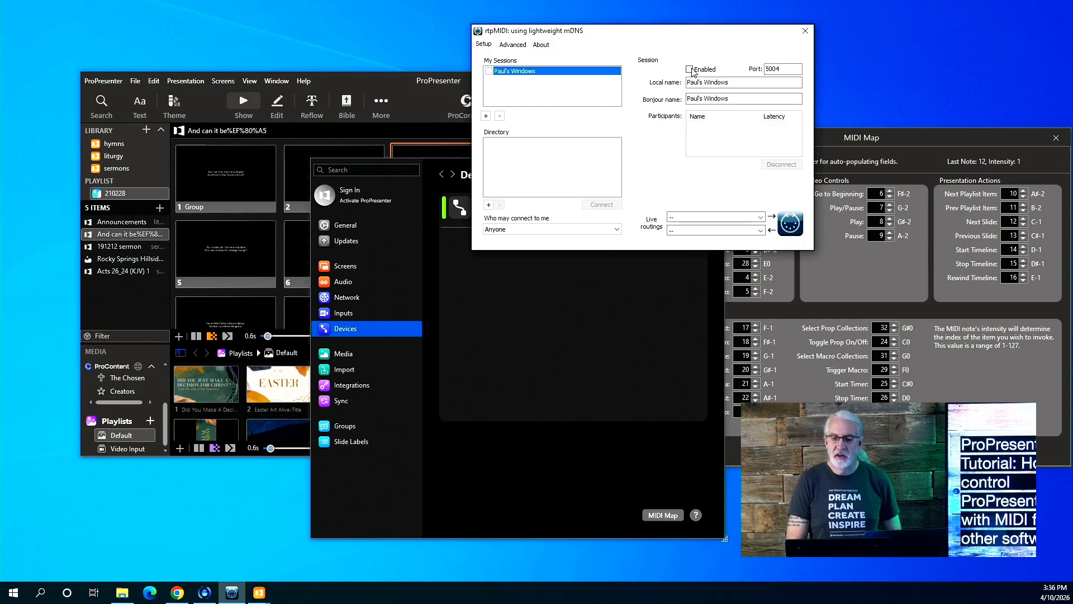
{"action": "left_click", "coordinate": [689, 70]}
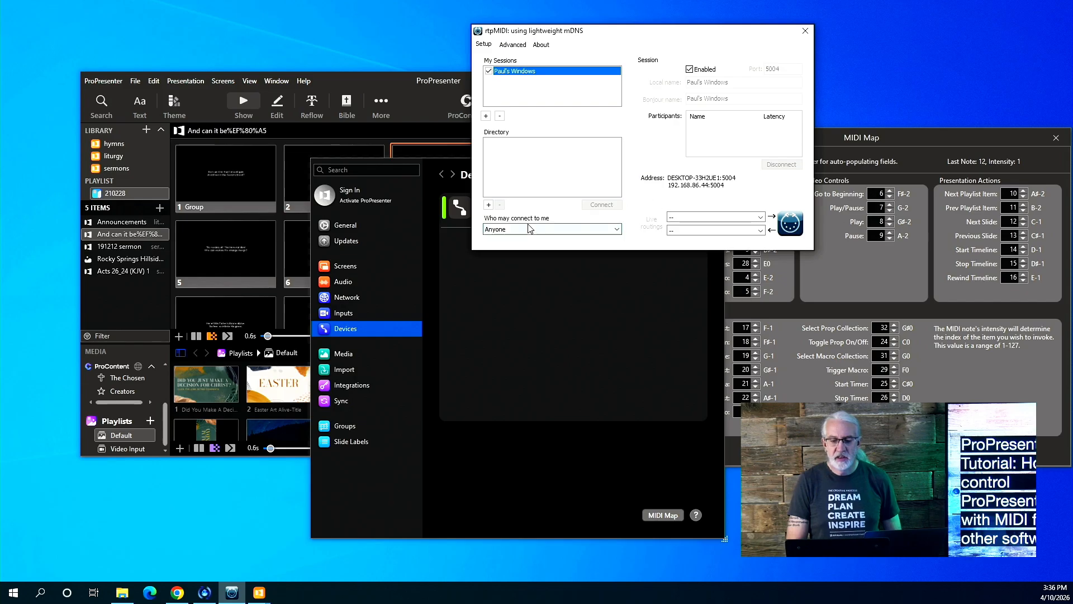
Step: Examine the rtpMIDI options for who may connect and the choices for the outgoing live routing
{"action": "left_click", "coordinate": [554, 230]}
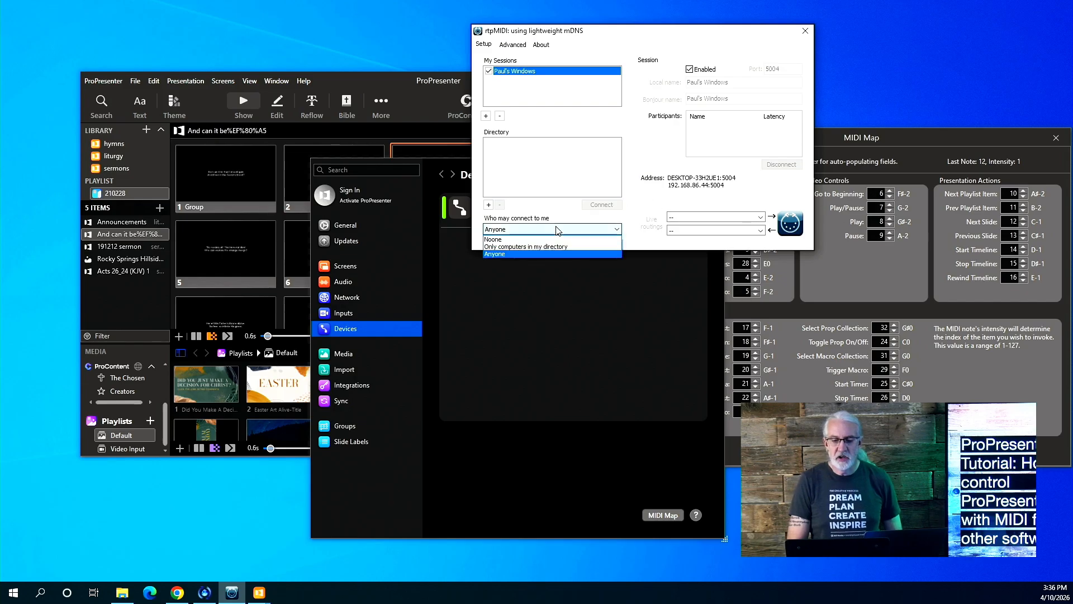
{"action": "left_click", "coordinate": [556, 230]}
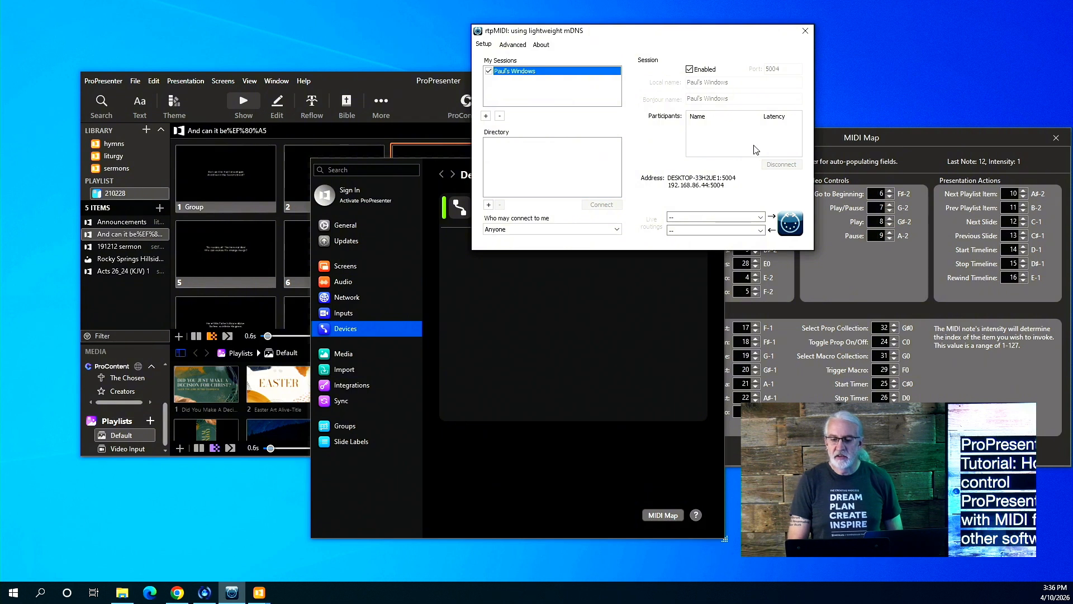
{"action": "left_click", "coordinate": [761, 218]}
{"action": "left_click", "coordinate": [760, 216]}
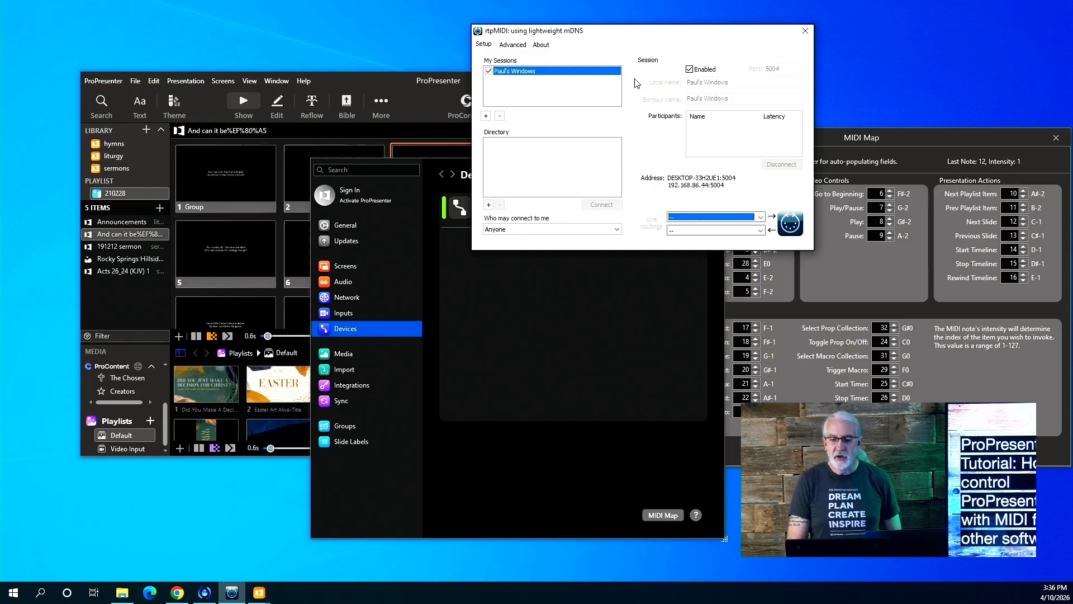
Step: Switch to ProPresenter on the Windows computer and open its Devices settings
{"action": "left_click", "coordinate": [881, 137]}
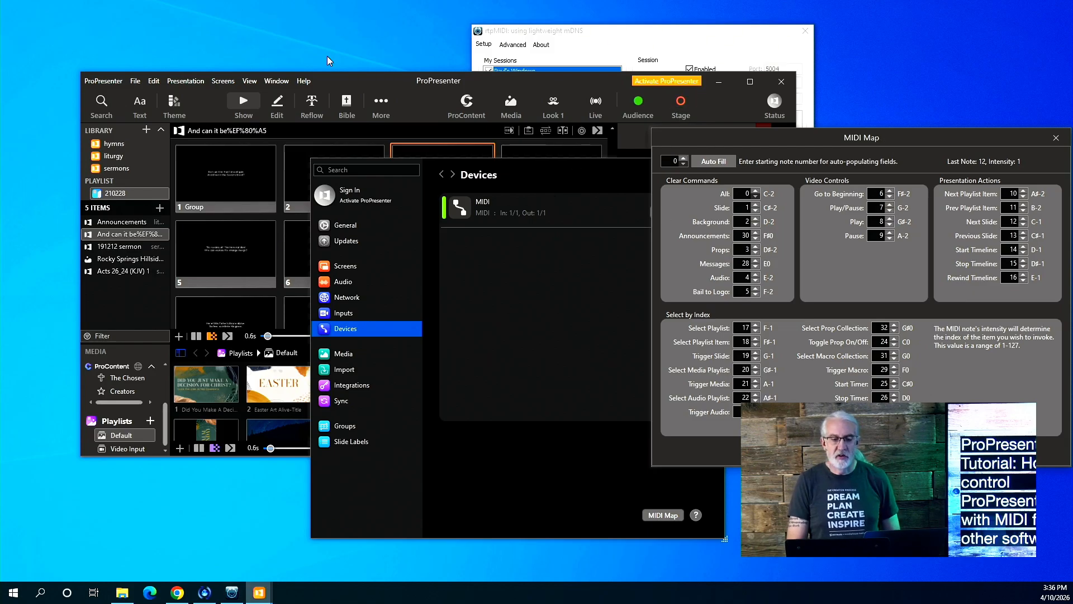
{"action": "left_click", "coordinate": [106, 81]}
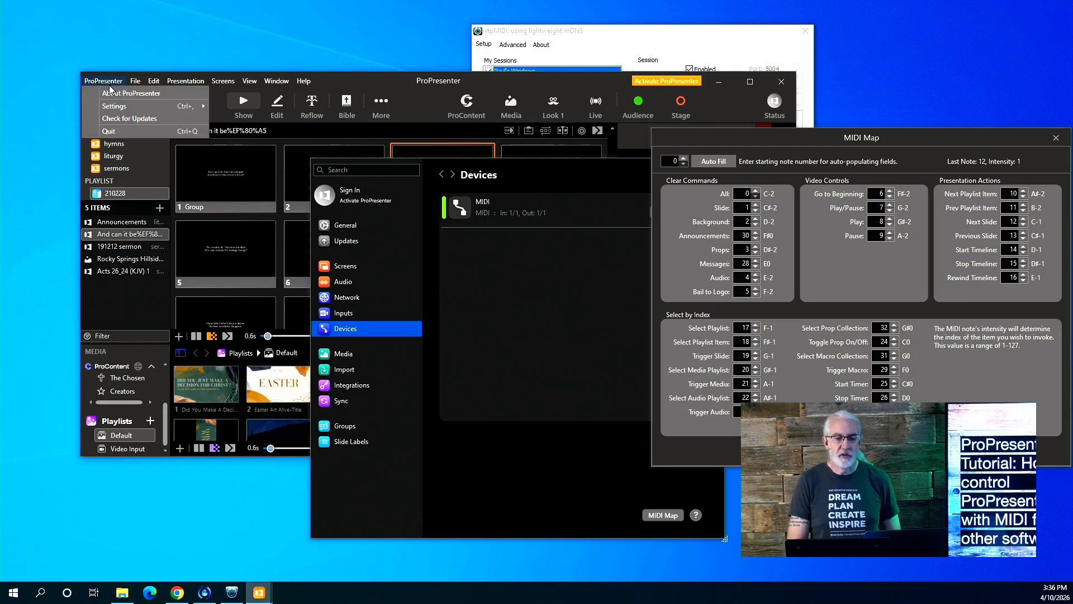
{"action": "mouse_move", "coordinate": [162, 111]}
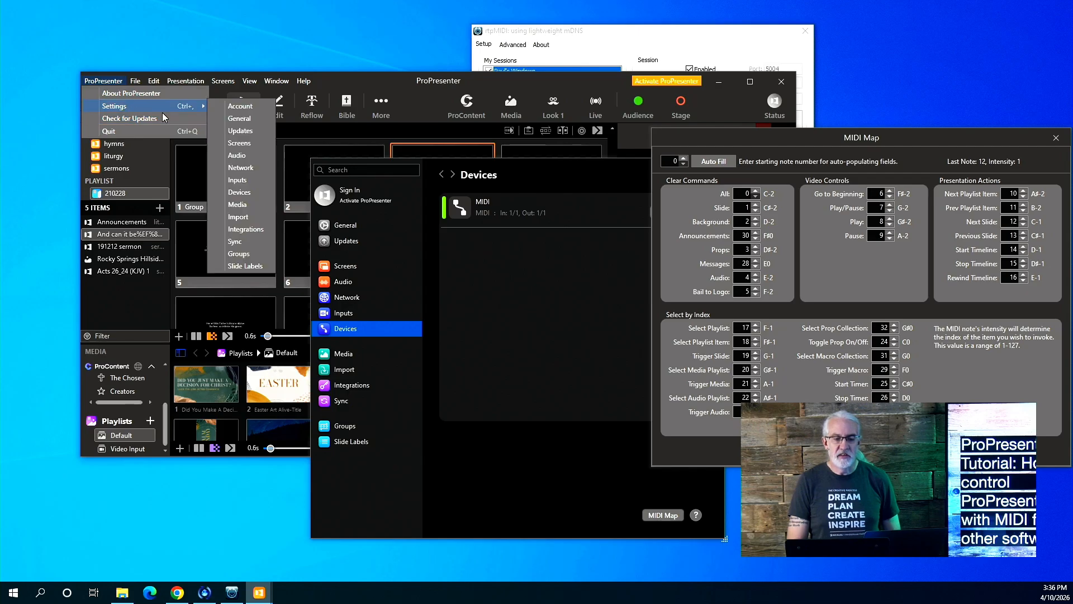
{"action": "left_click", "coordinate": [263, 192]}
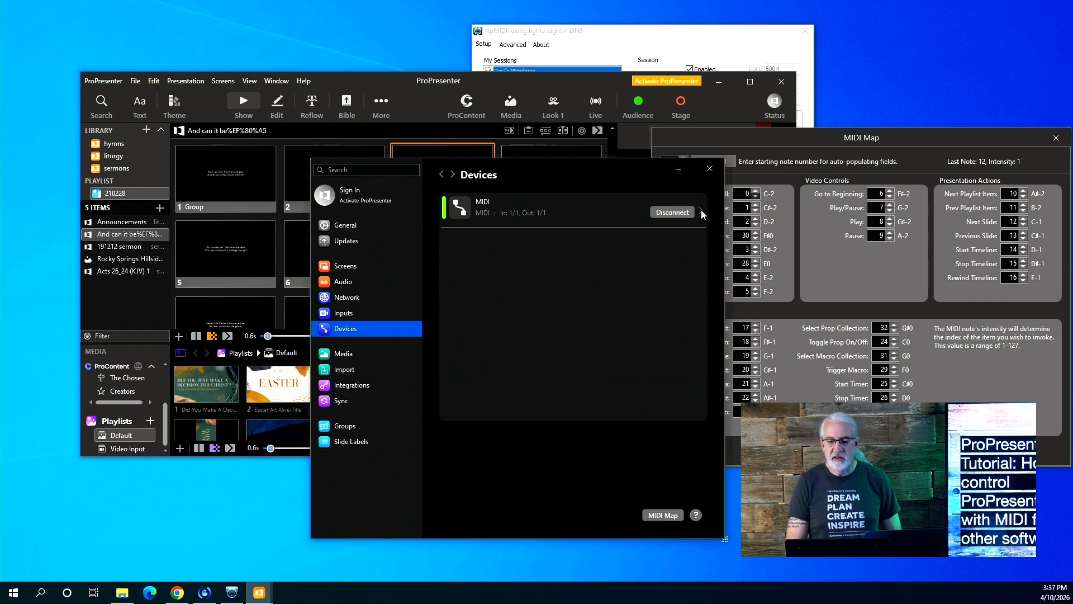
Step: Disconnect the MIDI device and, in its device settings, turn the Windows session source off and back on
{"action": "left_click", "coordinate": [678, 212]}
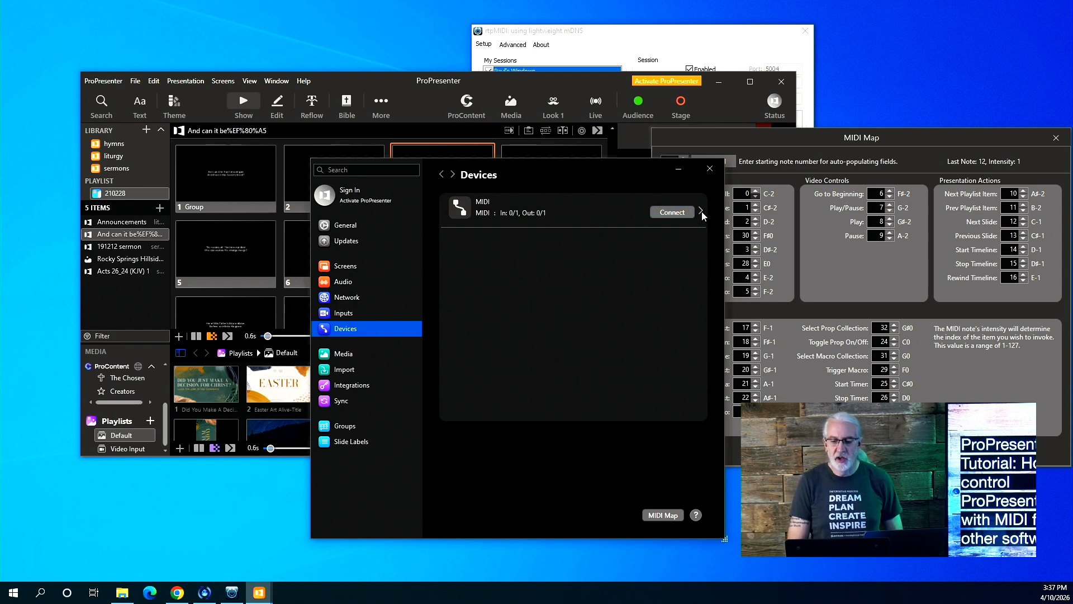
{"action": "left_click", "coordinate": [701, 213]}
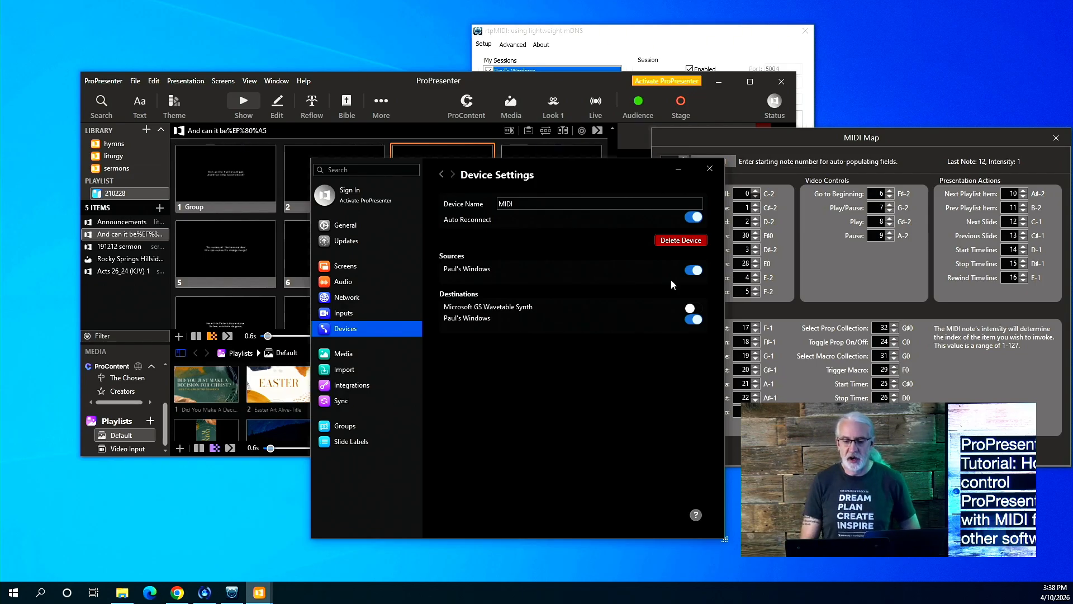
{"action": "left_click", "coordinate": [699, 271]}
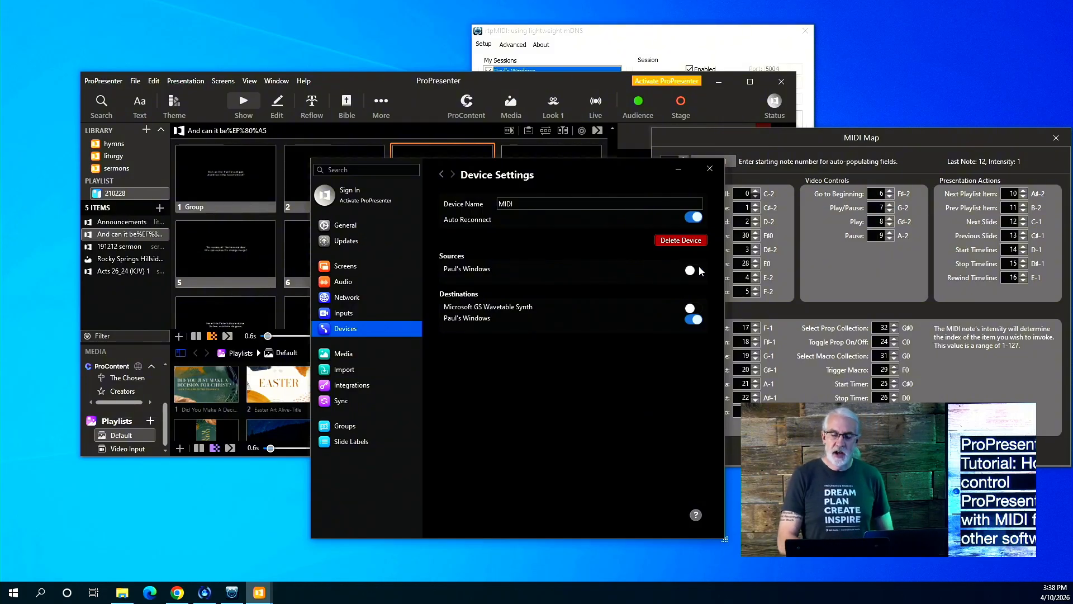
{"action": "left_click", "coordinate": [699, 271]}
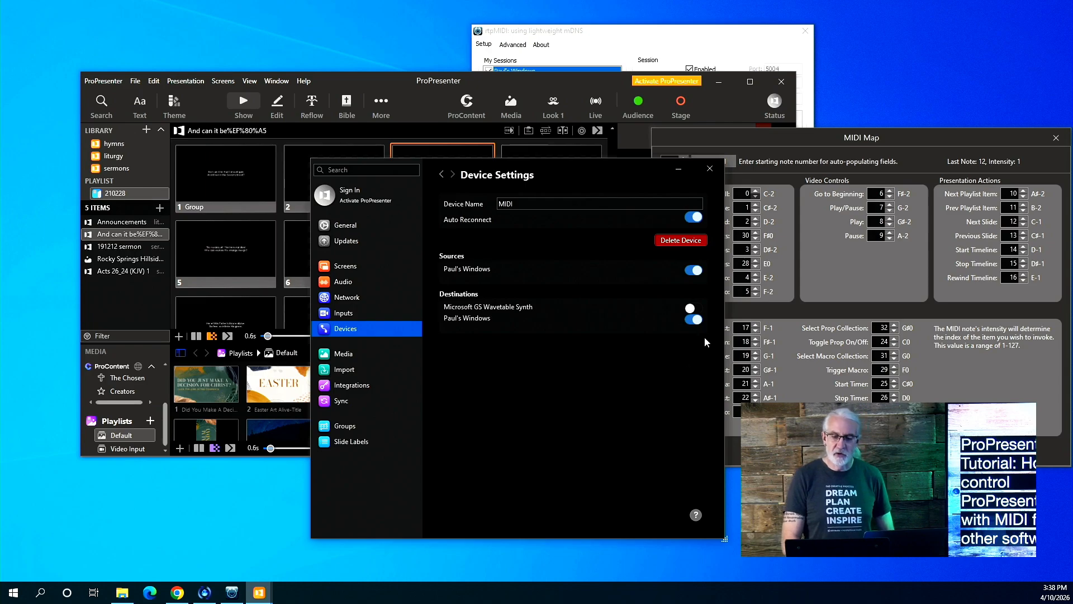
Step: Turn the Windows session destination off and back on, return to the device list, and reconnect the MIDI device
{"action": "left_click", "coordinate": [694, 320]}
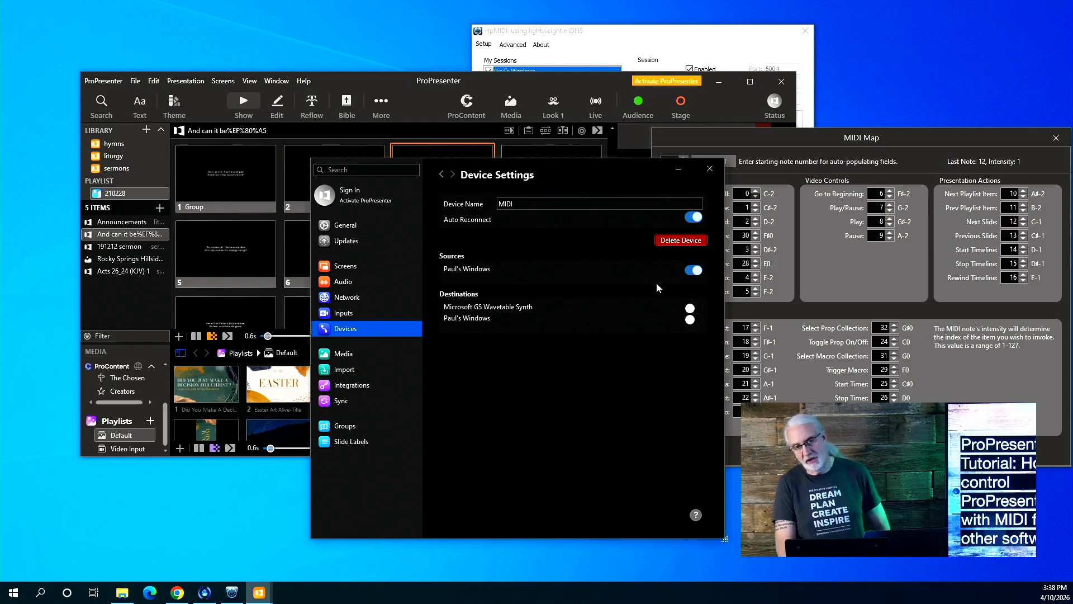
{"action": "left_click", "coordinate": [690, 319]}
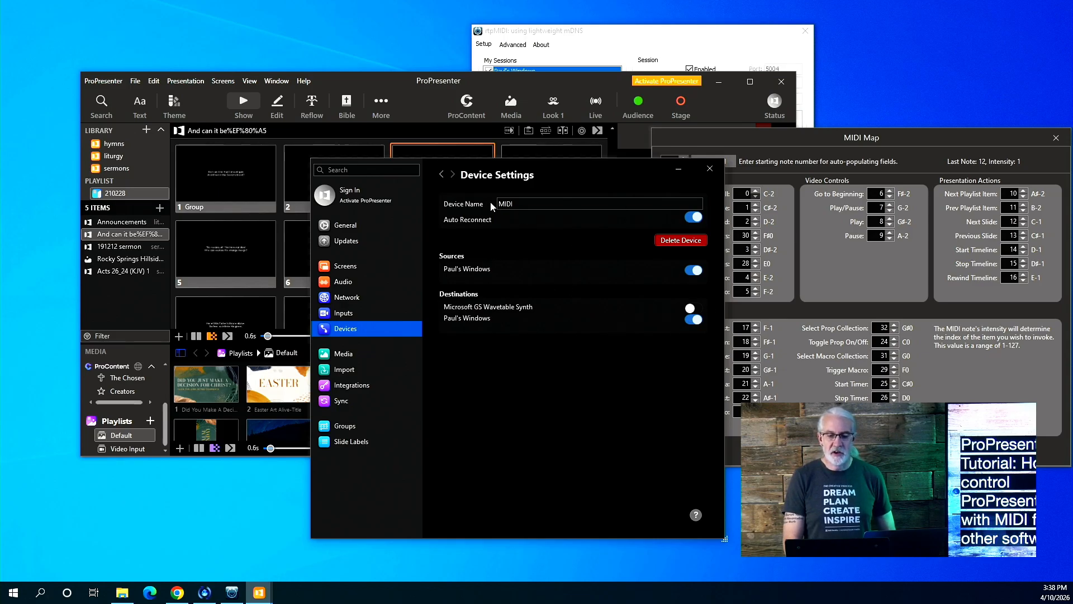
{"action": "left_click", "coordinate": [442, 175]}
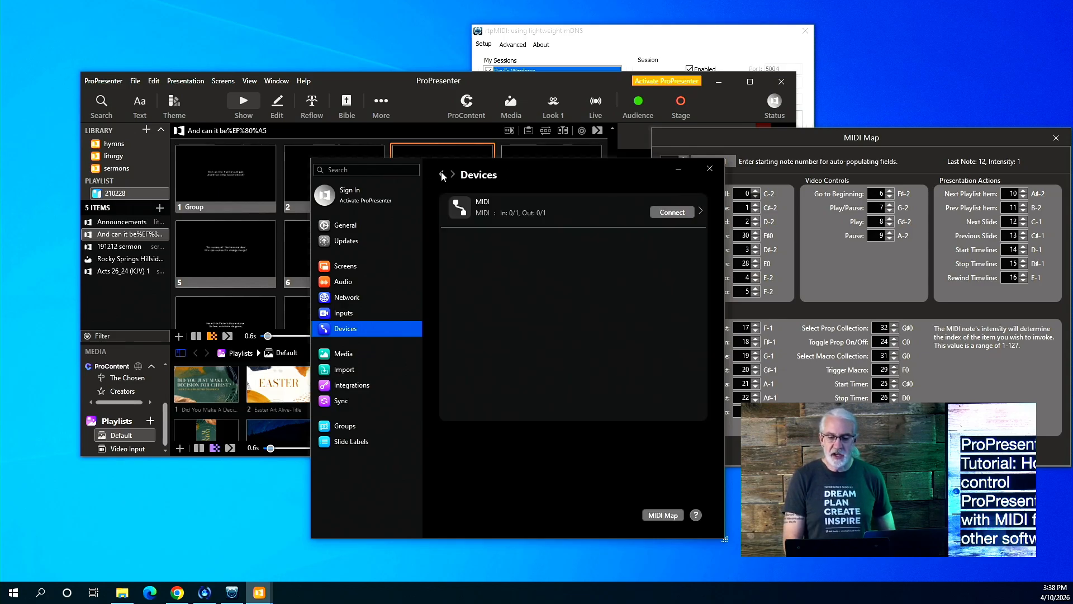
{"action": "left_click", "coordinate": [675, 217]}
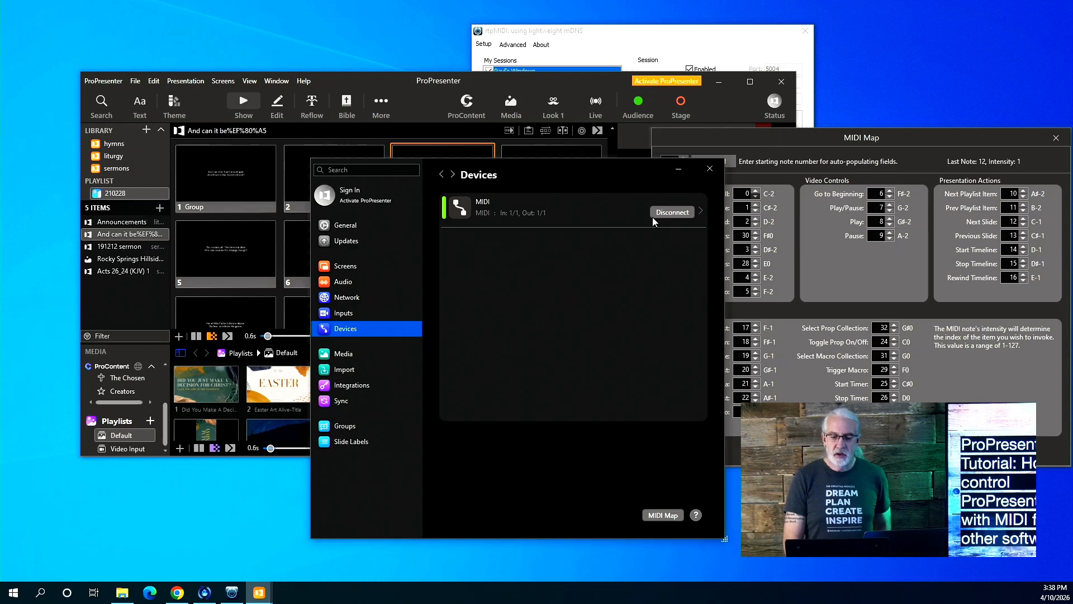
Step: Open the MIDI Map, move its window clear of the other windows, and examine the note numbers mapped to each command
{"action": "left_click", "coordinate": [658, 514]}
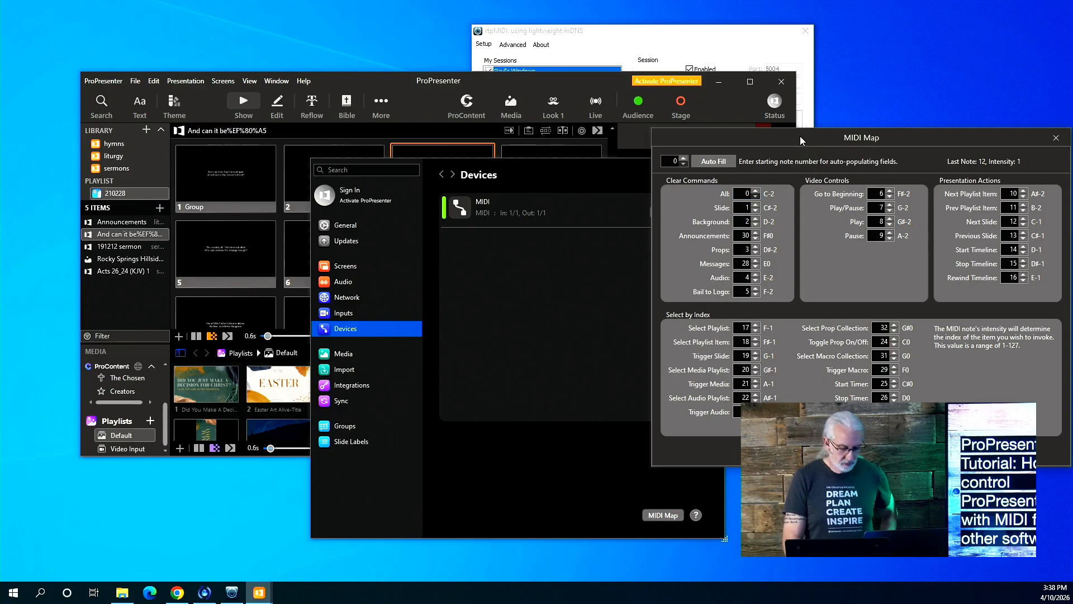
{"action": "left_click_drag", "start_coordinate": [800, 135], "coordinate": [615, 82]}
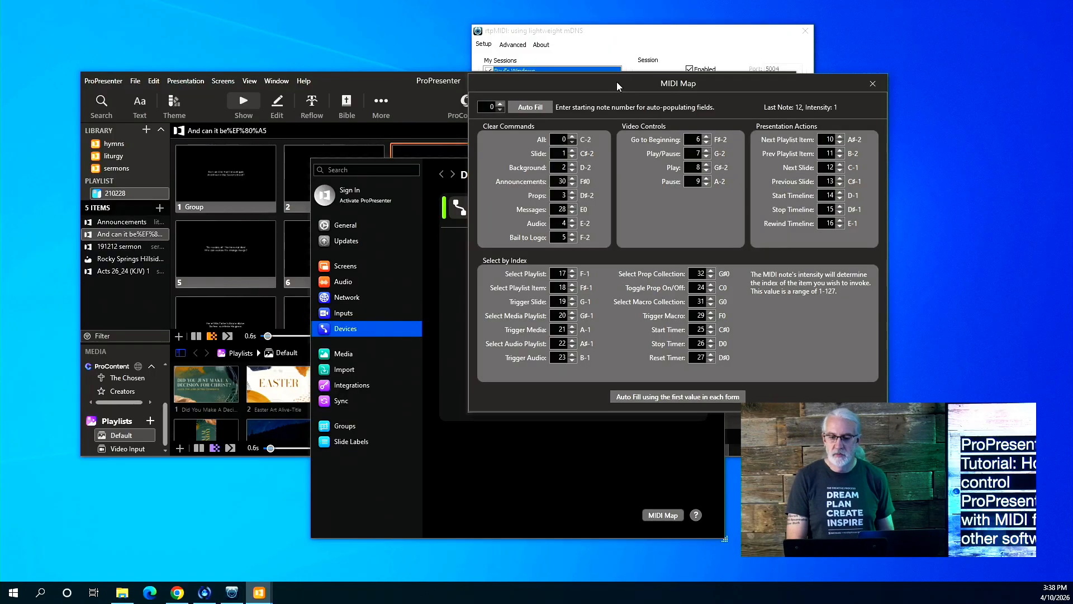
{"action": "left_click_drag", "start_coordinate": [616, 82], "coordinate": [501, 52]}
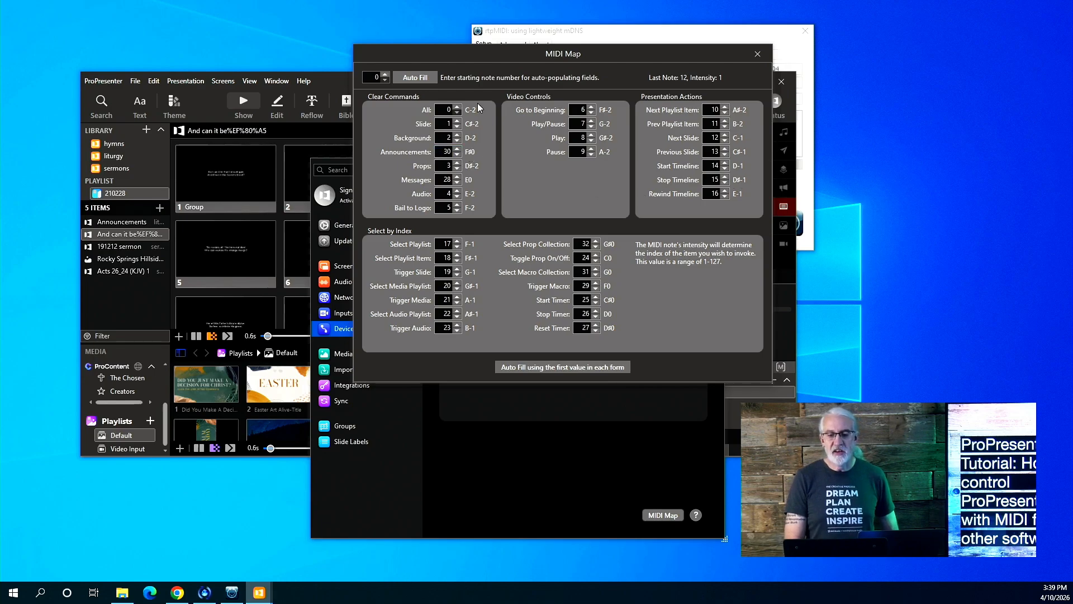
{"action": "left_click", "coordinate": [445, 136]}
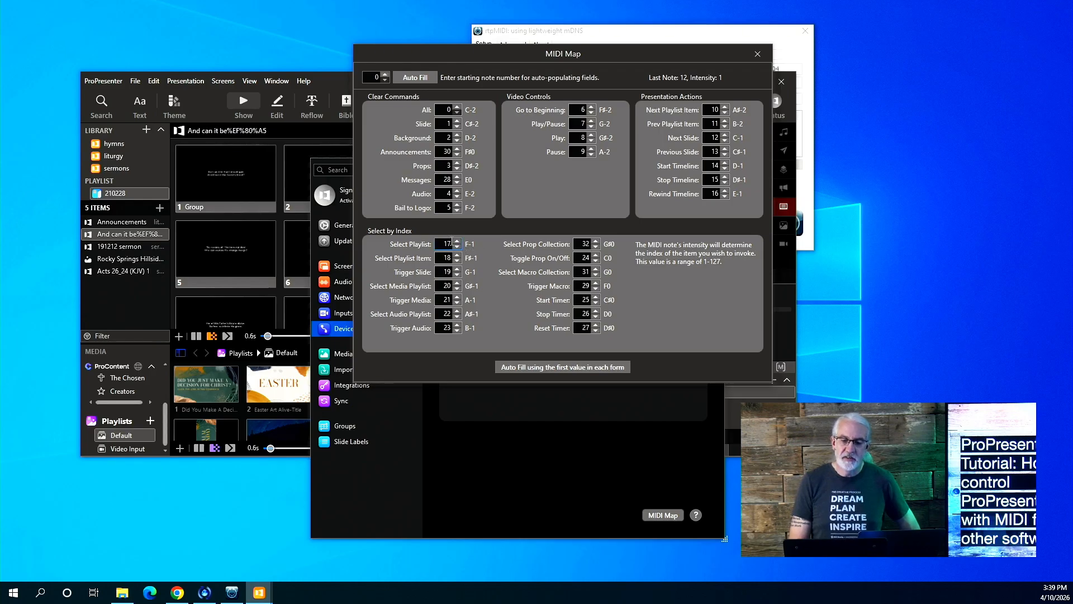
Step: Select Announcements and the "And can it be" item in the 210228 playlist, and close the MIDI Map and settings windows
{"action": "left_click", "coordinate": [126, 222]}
{"action": "left_click", "coordinate": [116, 195]}
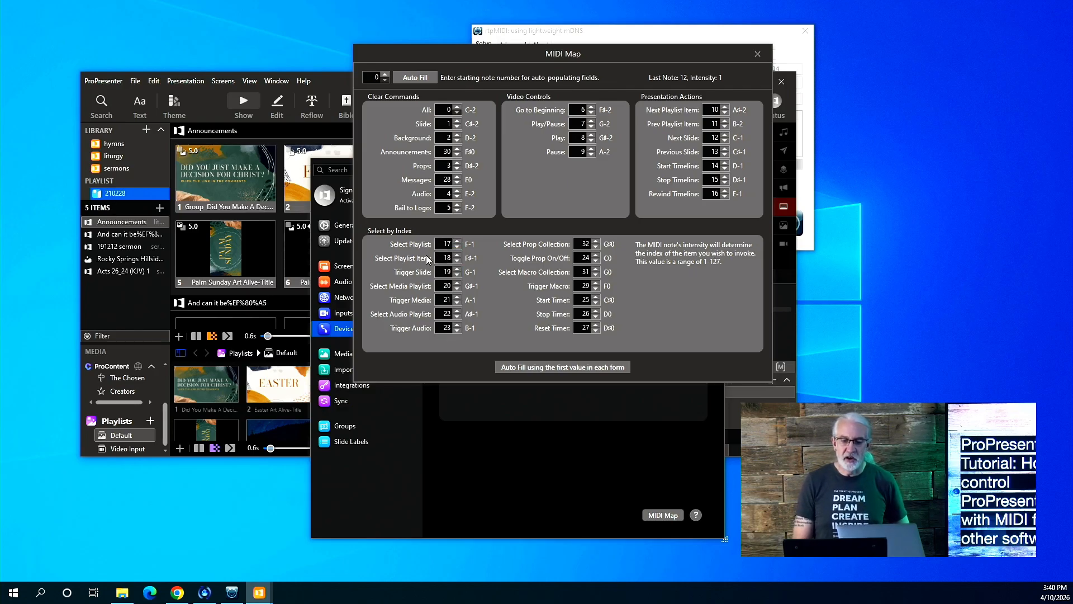
{"action": "left_click", "coordinate": [132, 237]}
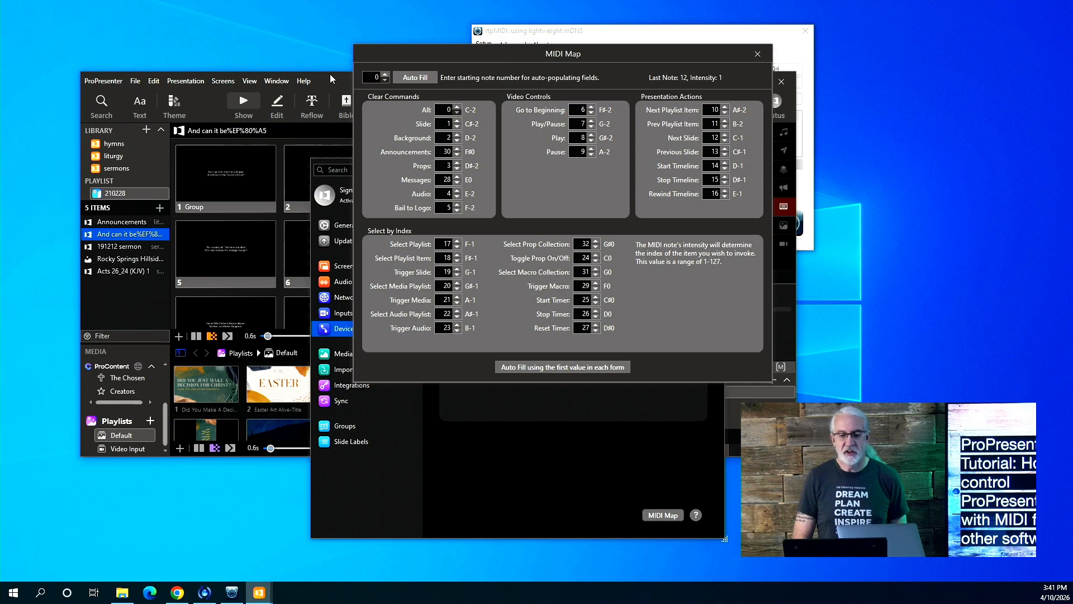
{"action": "left_click", "coordinate": [757, 54]}
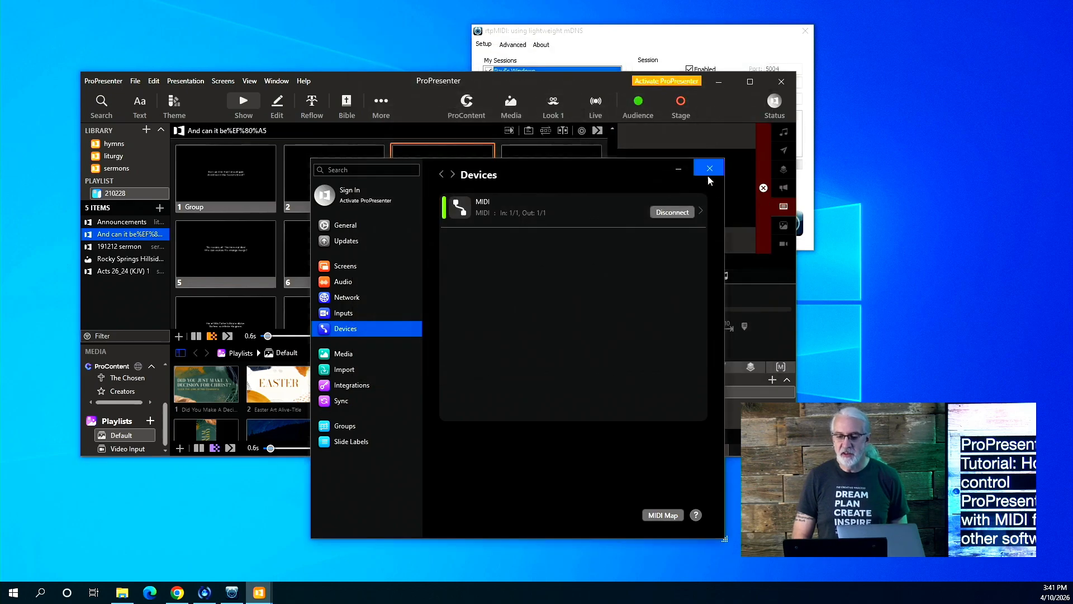
{"action": "left_click", "coordinate": [708, 171]}
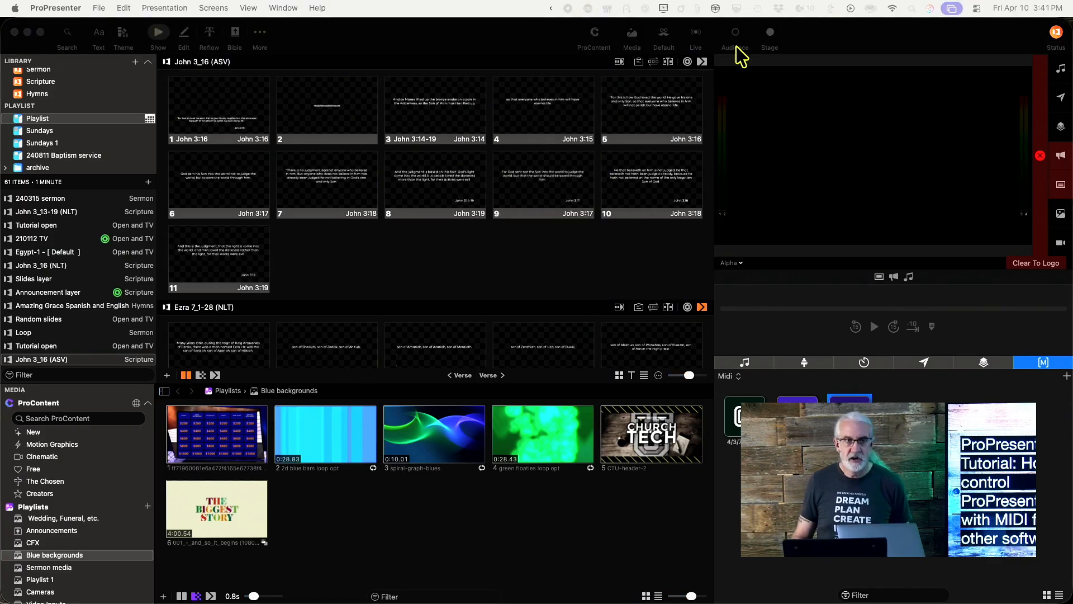
Step: Switch to ProPresenter on the Mac and open its Devices settings
{"action": "left_click", "coordinate": [518, 40]}
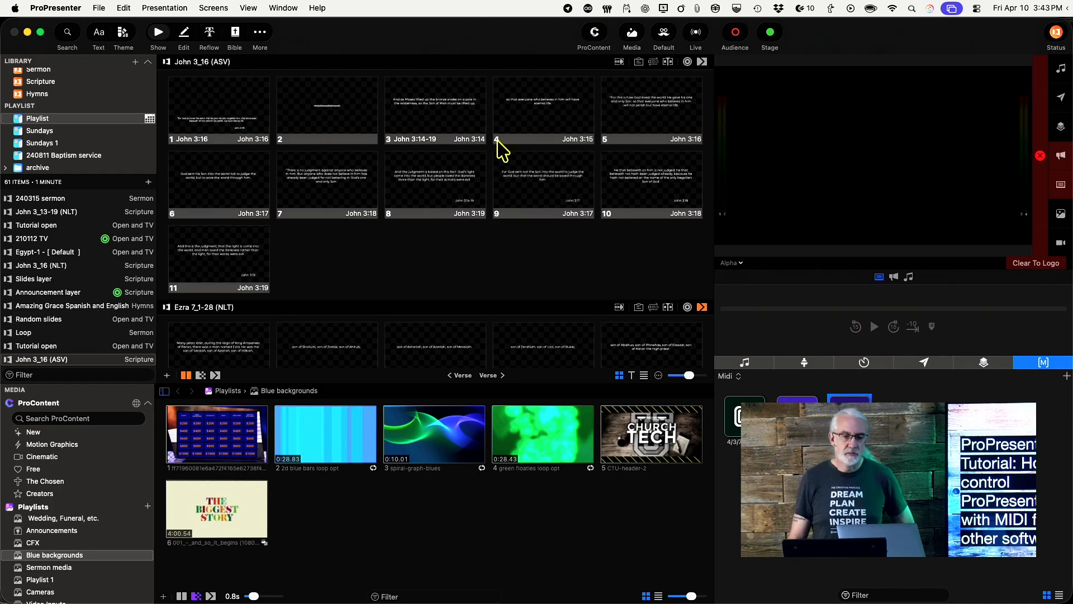
{"action": "left_click", "coordinate": [54, 8]}
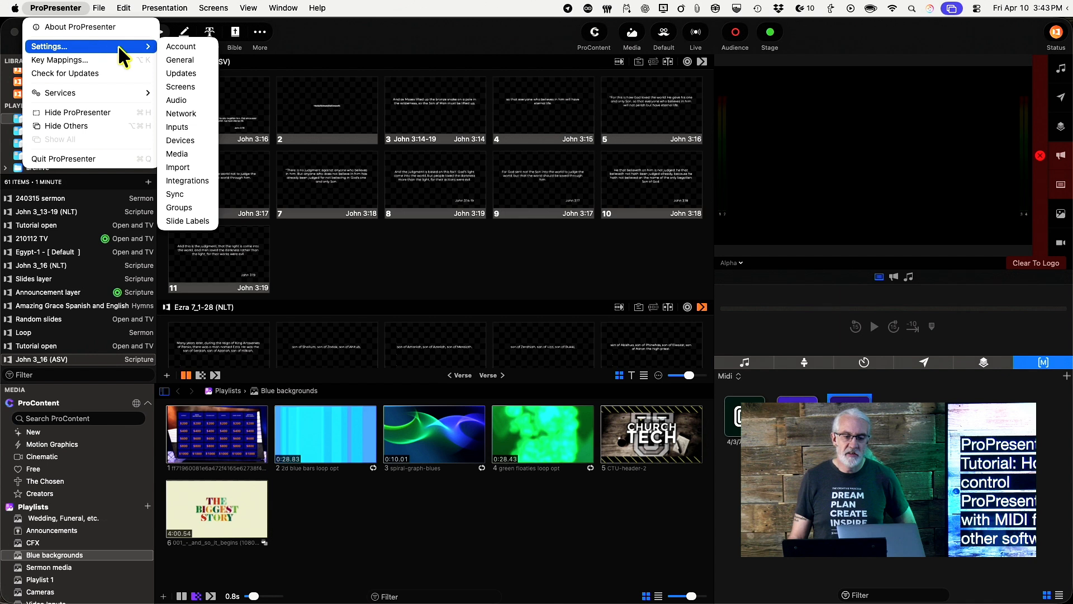
{"action": "mouse_move", "coordinate": [146, 46]}
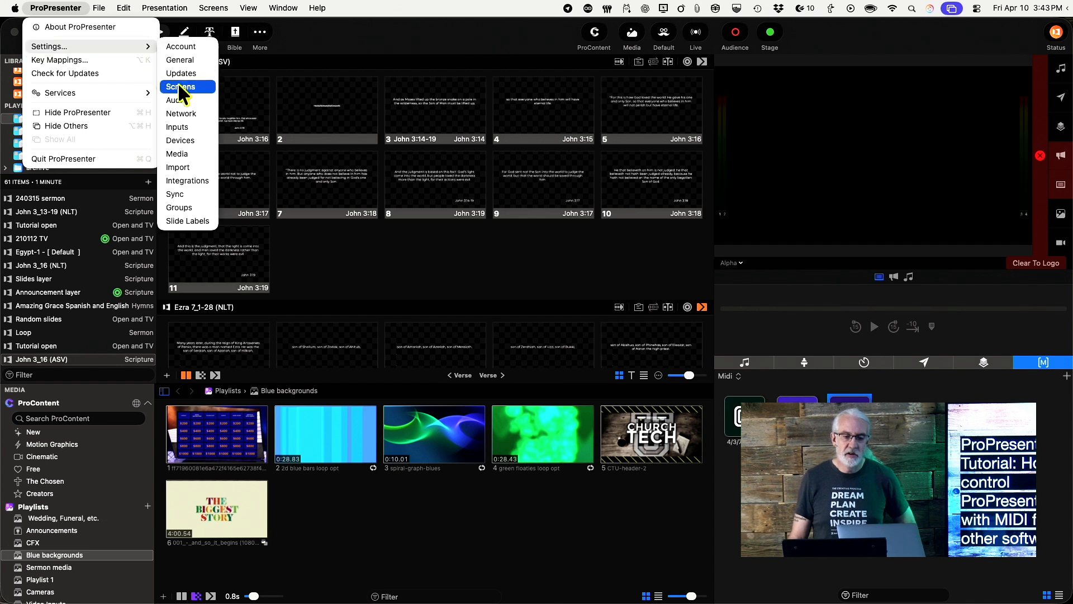
{"action": "left_click", "coordinate": [183, 139]}
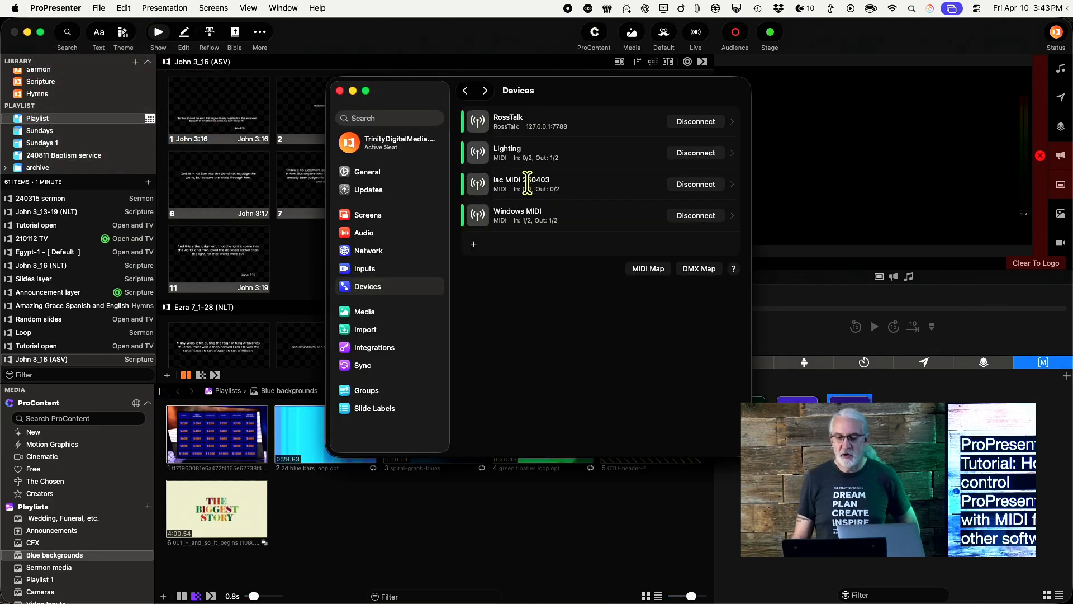
Step: Disconnect the Windows MIDI device and check the 260410 Network session source and destination in its device settings
{"action": "left_click", "coordinate": [695, 216]}
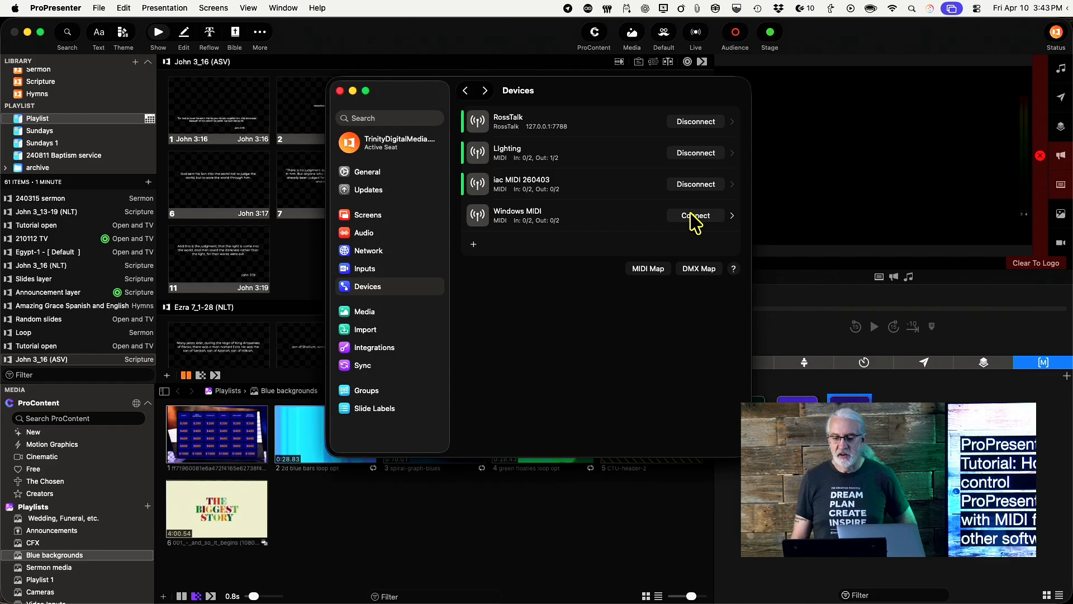
{"action": "left_click", "coordinate": [694, 216]}
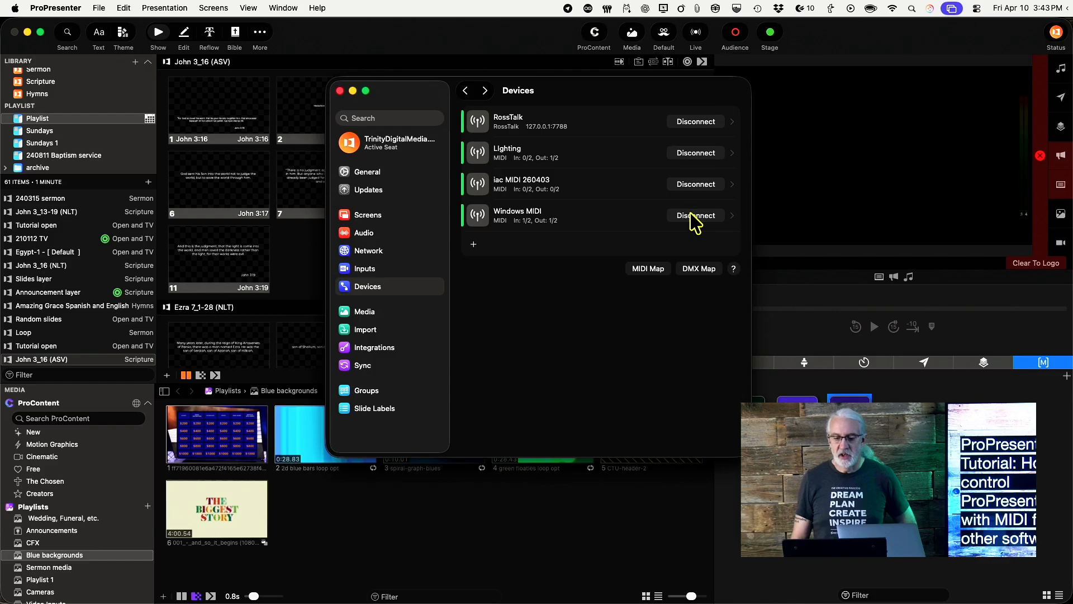
{"action": "left_click", "coordinate": [719, 216]}
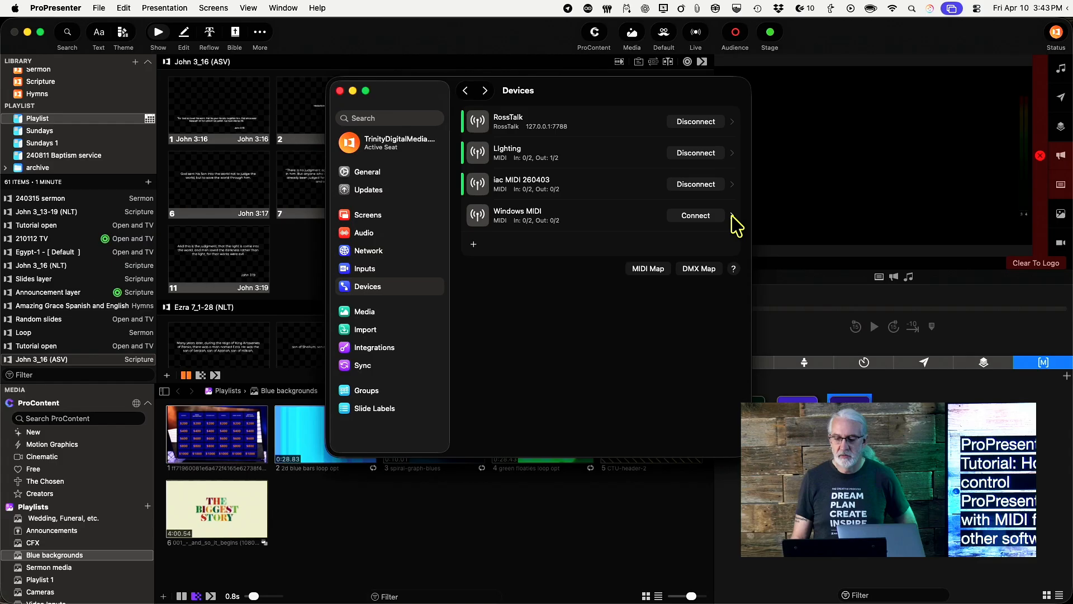
{"action": "left_click", "coordinate": [731, 215]}
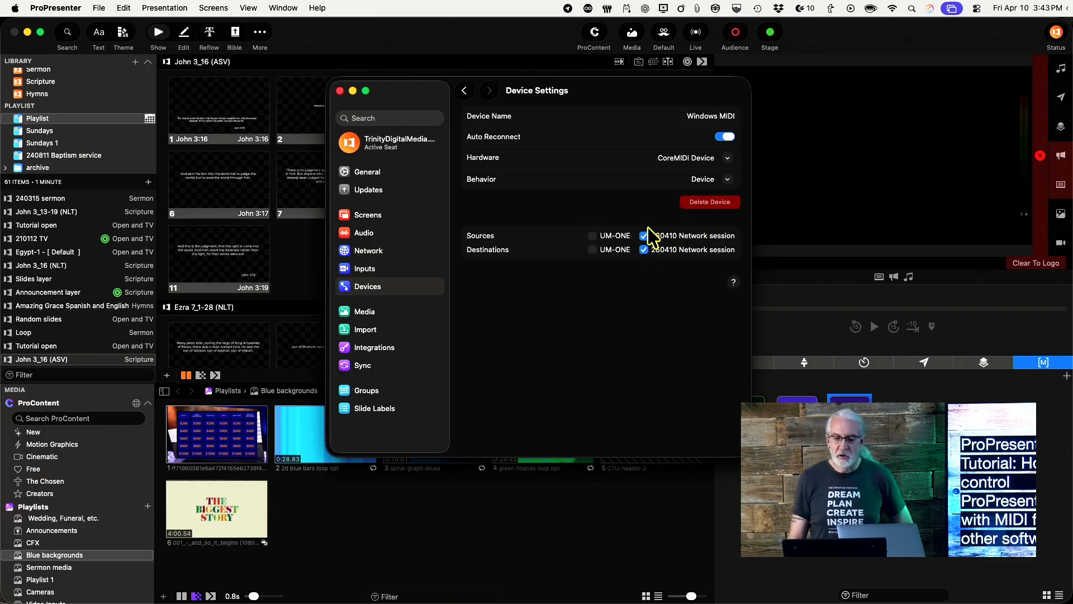
{"action": "left_click", "coordinate": [644, 250]}
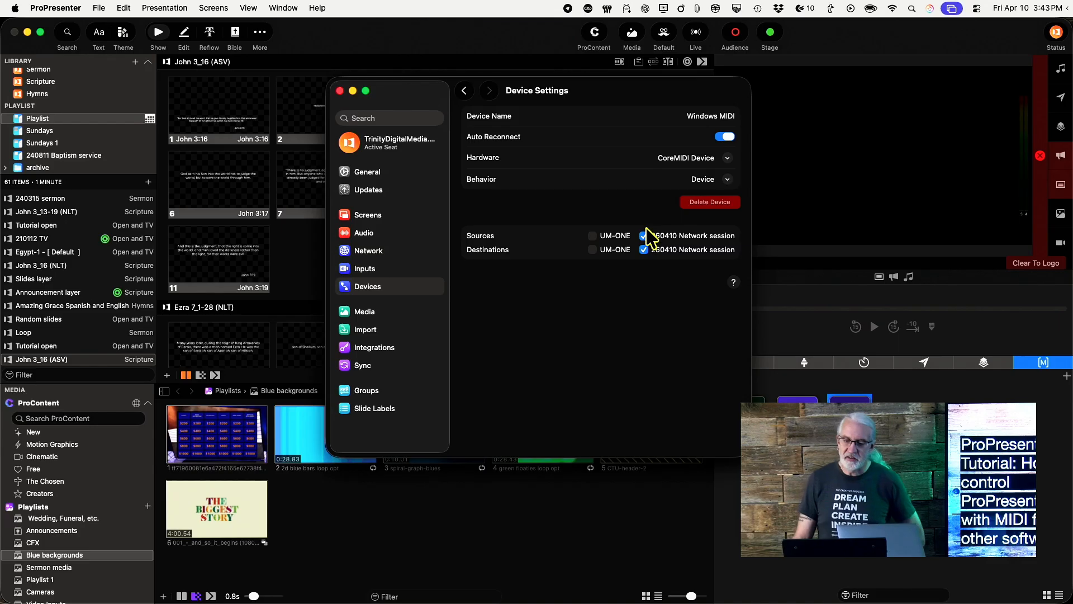
Step: Review the device's Hardware and Behavior choices, return to the device list, and reconnect the Windows MIDI device
{"action": "left_click", "coordinate": [727, 158]}
{"action": "left_click", "coordinate": [726, 170]}
{"action": "left_click", "coordinate": [724, 176]}
{"action": "left_click", "coordinate": [725, 175]}
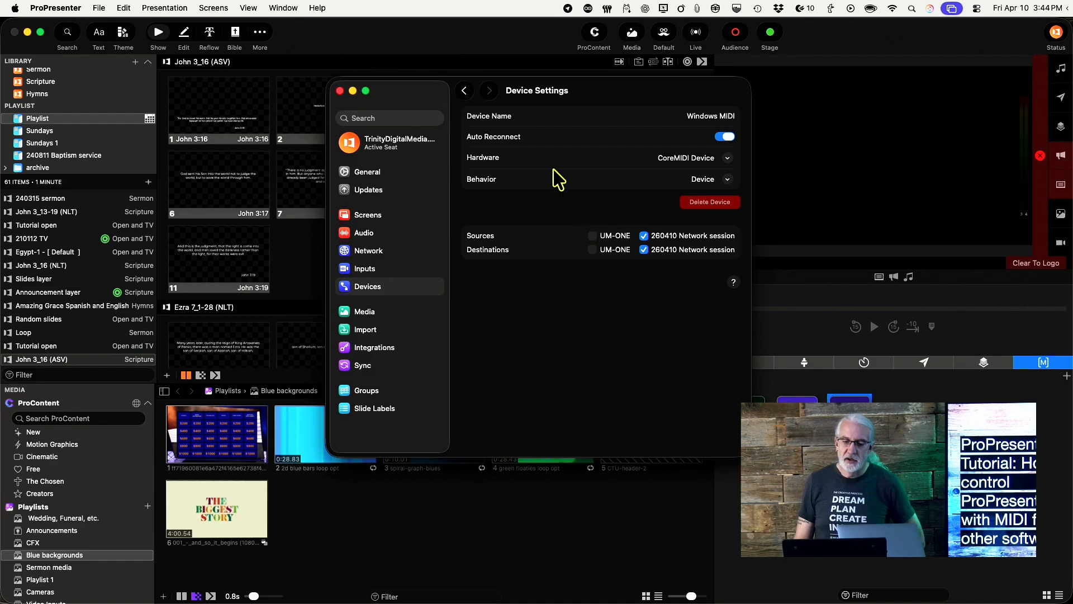
{"action": "left_click", "coordinate": [465, 93]}
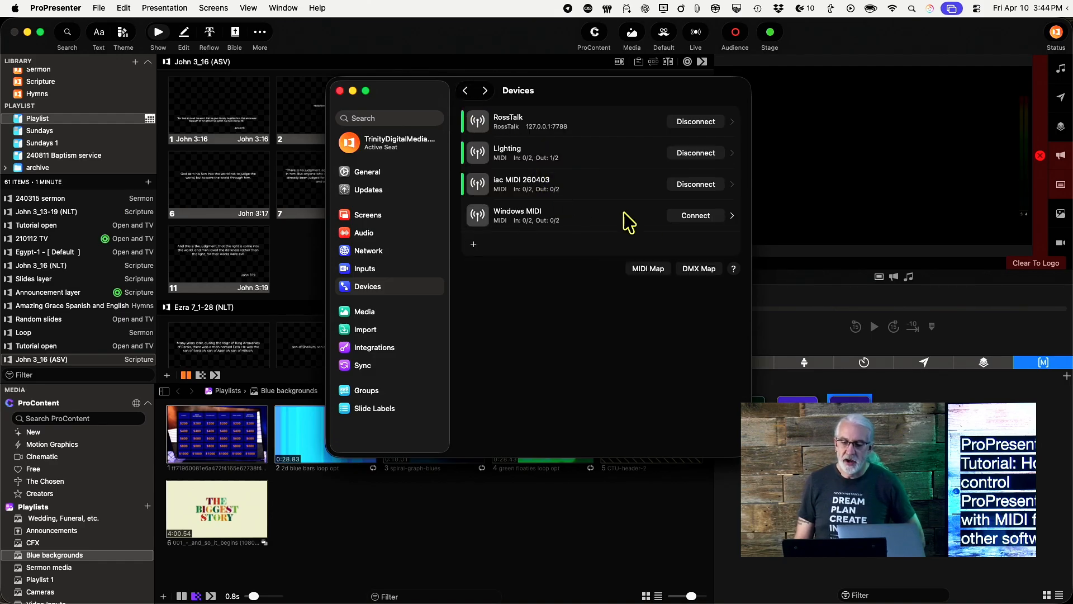
{"action": "left_click", "coordinate": [684, 218]}
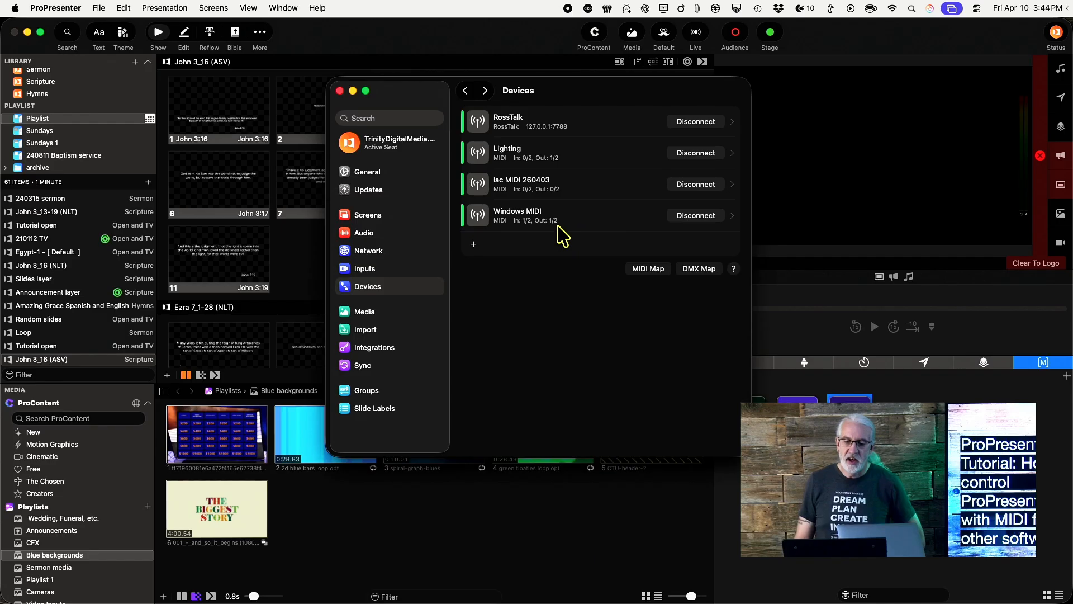